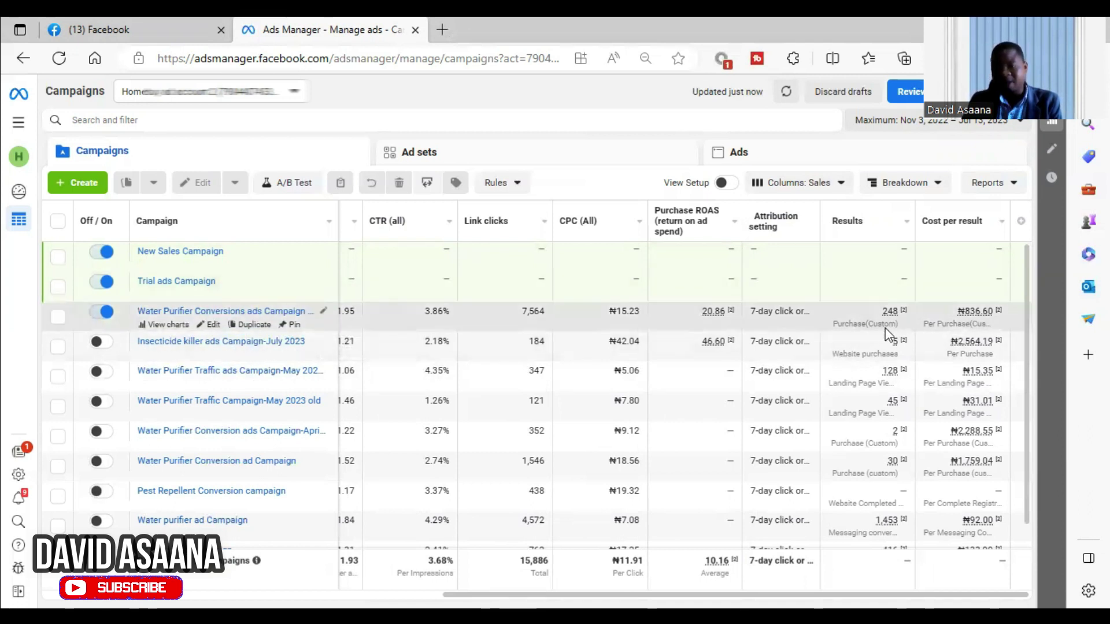
Step: Duplicate the "Insecticide killer ads Campaign-July 2023" campaign and keep the copy as an unpublished draft
mouse_move(891, 316)
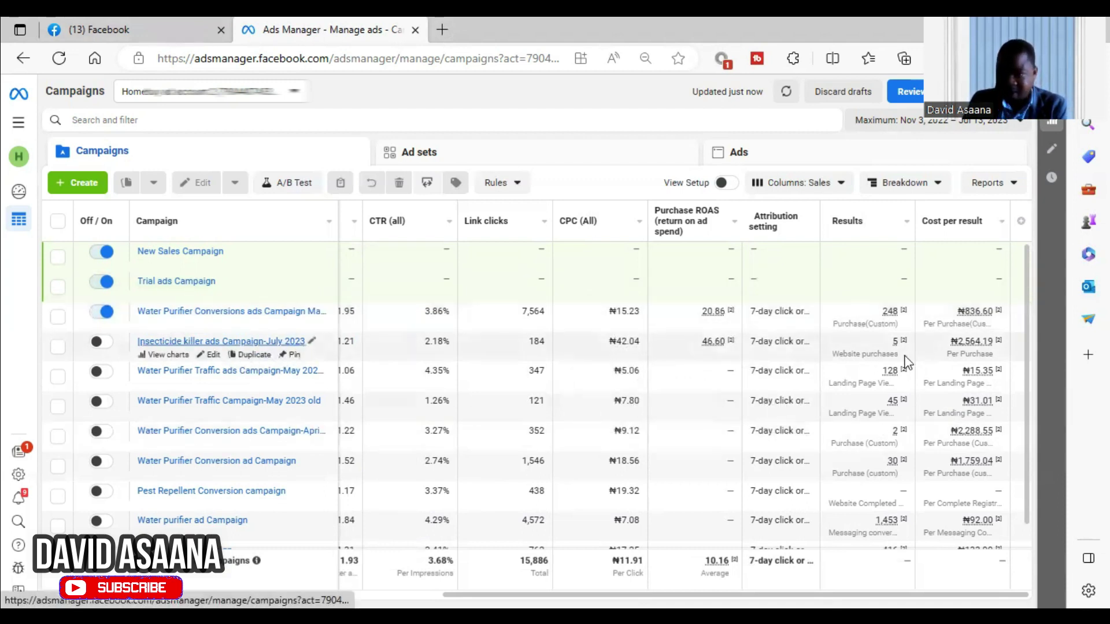
mouse_move(902, 345)
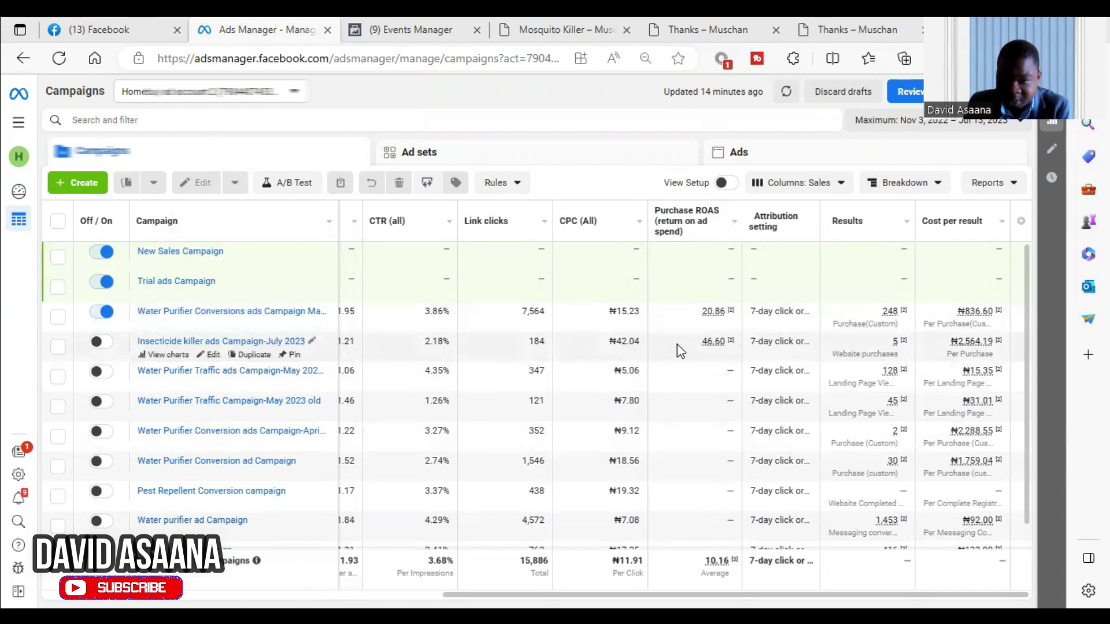
click(58, 346)
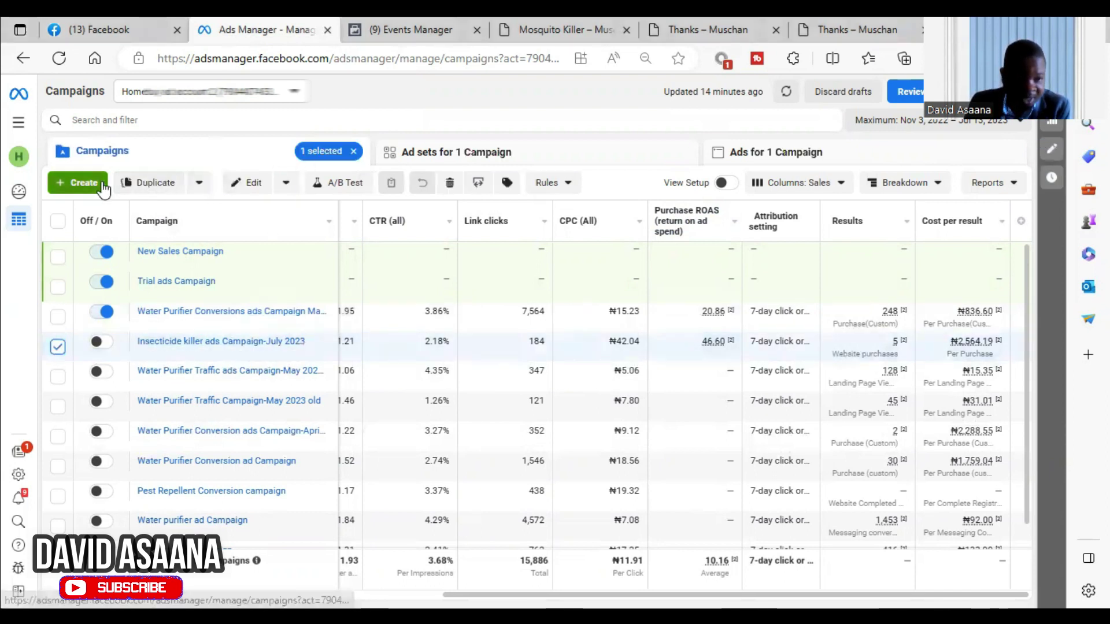
click(170, 182)
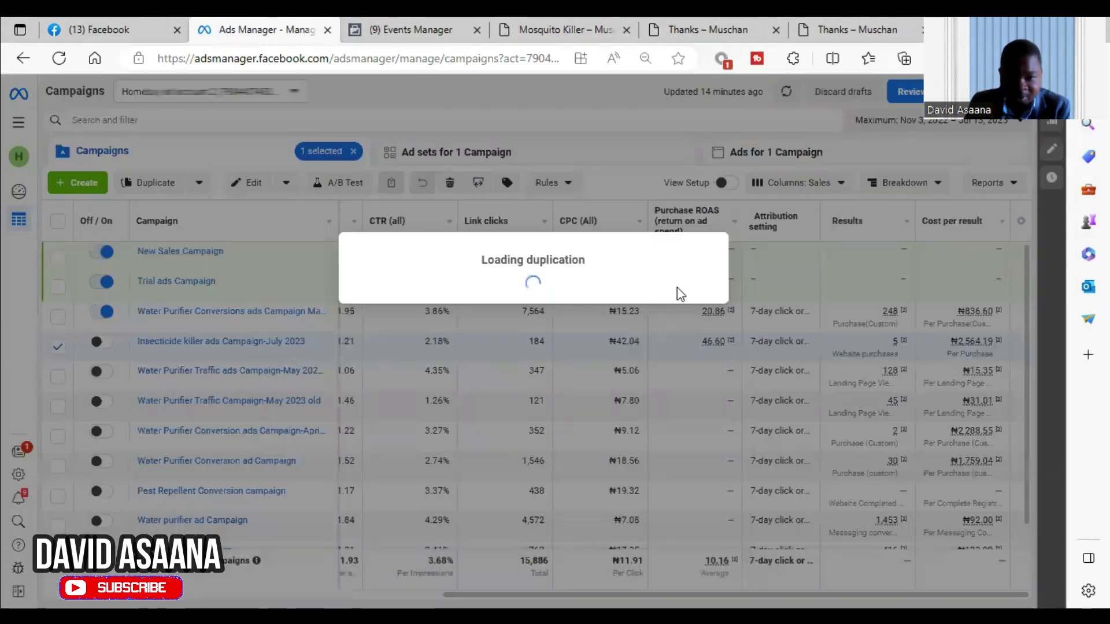
click(173, 96)
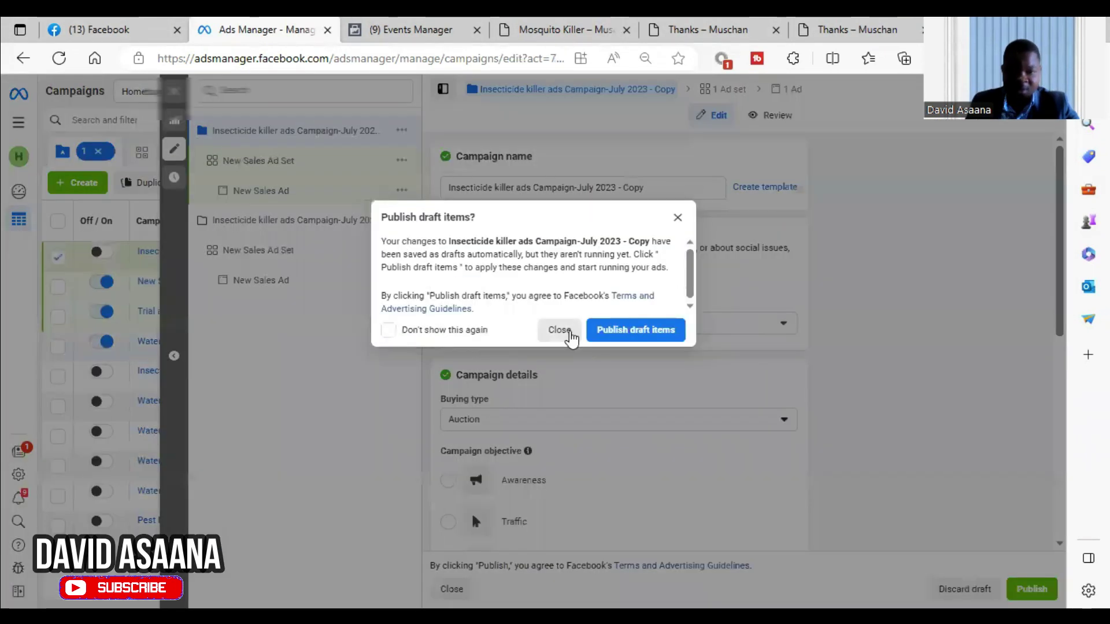
click(569, 332)
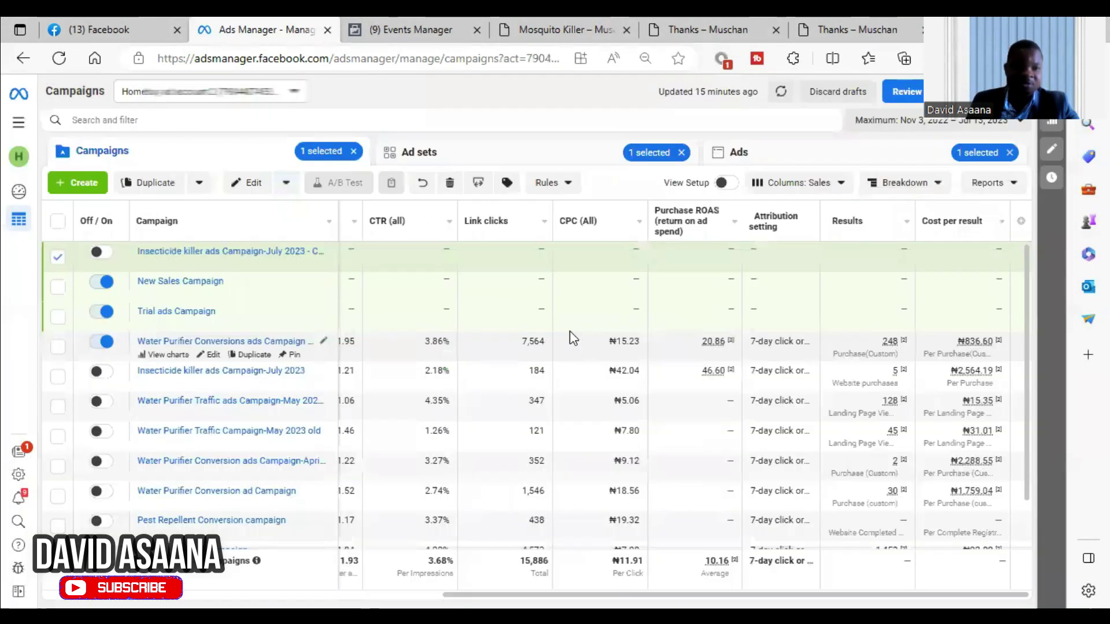
click(57, 256)
Step: Open the duplicated campaign for editing and rename it "Insecticide killer ads Campaign2-July 2023"
mouse_move(215, 264)
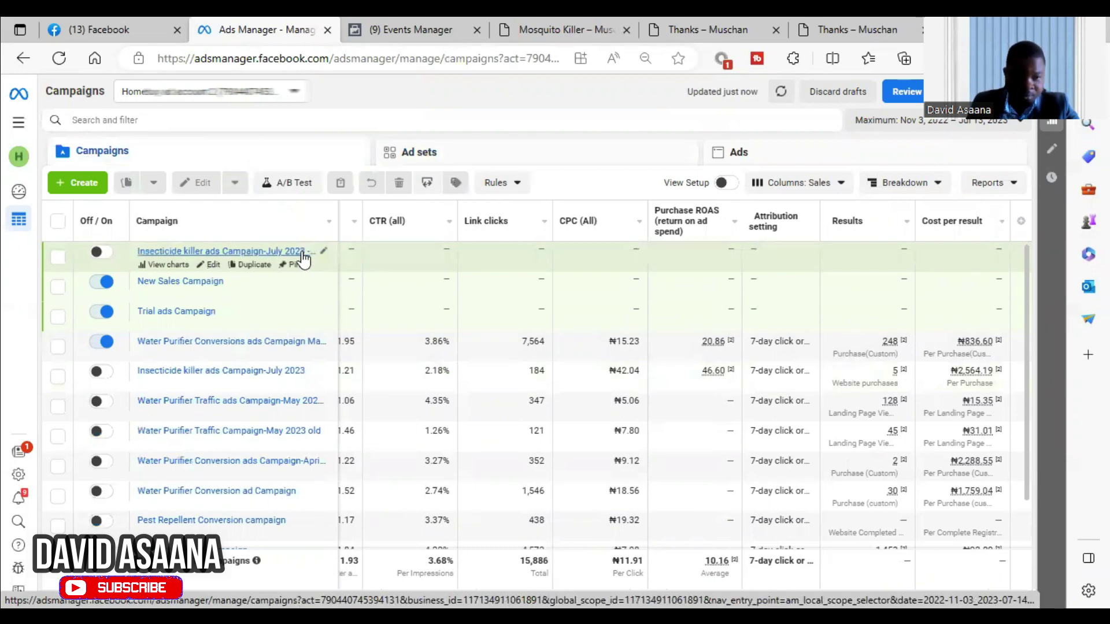
click(213, 265)
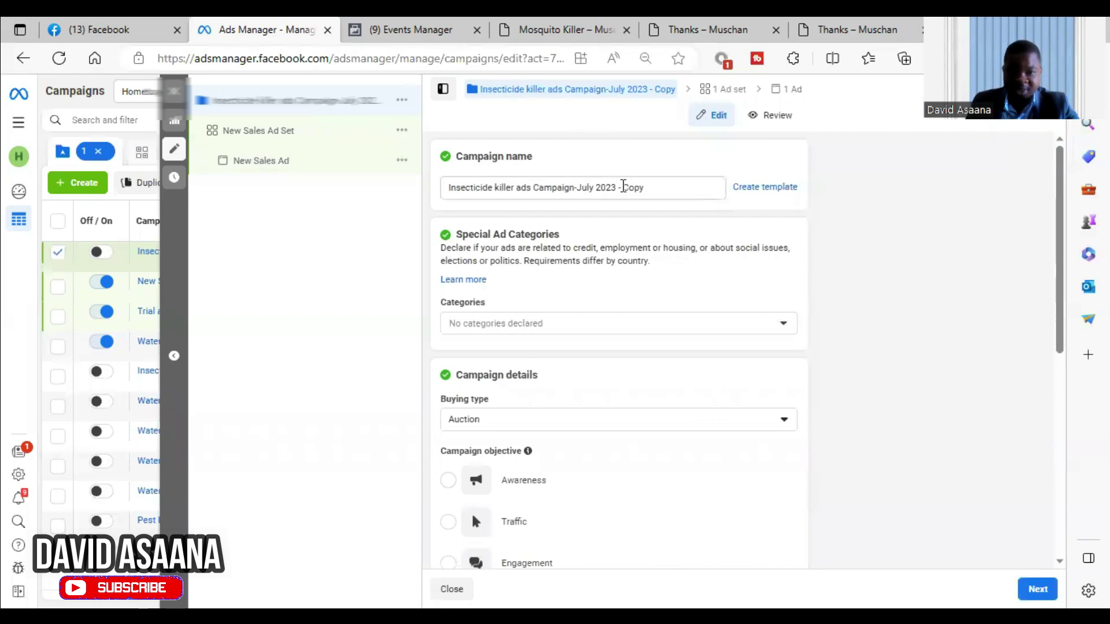
click(677, 183)
key(BackSpace)
key(BackSpace)
key(BackSpace)
key(BackSpace)
key(BackSpace)
key(BackSpace)
key(BackSpace)
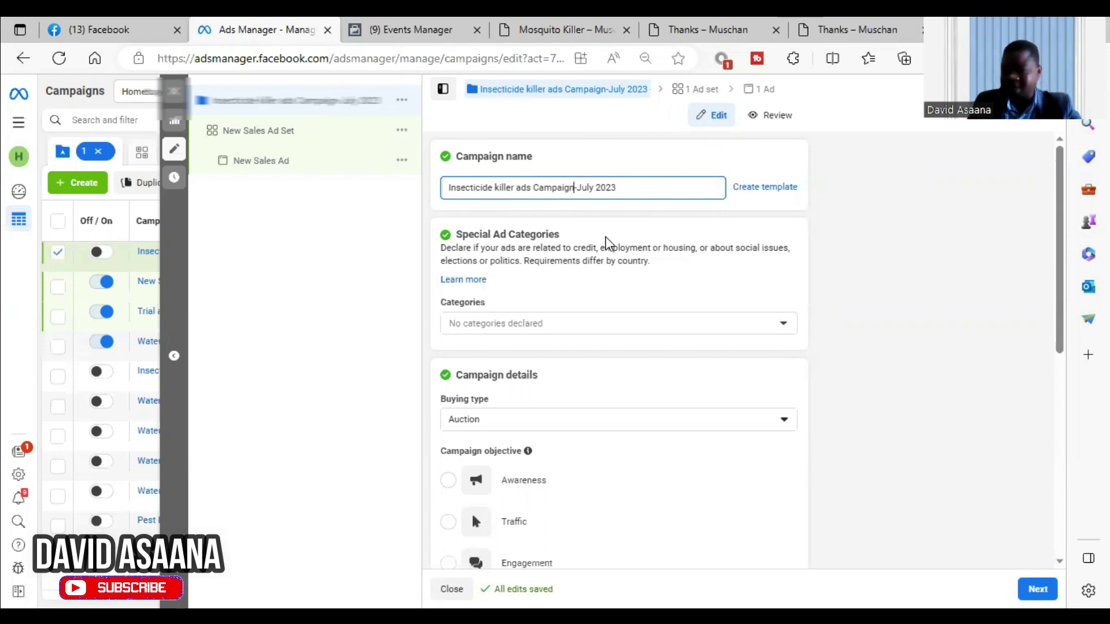
text(2)
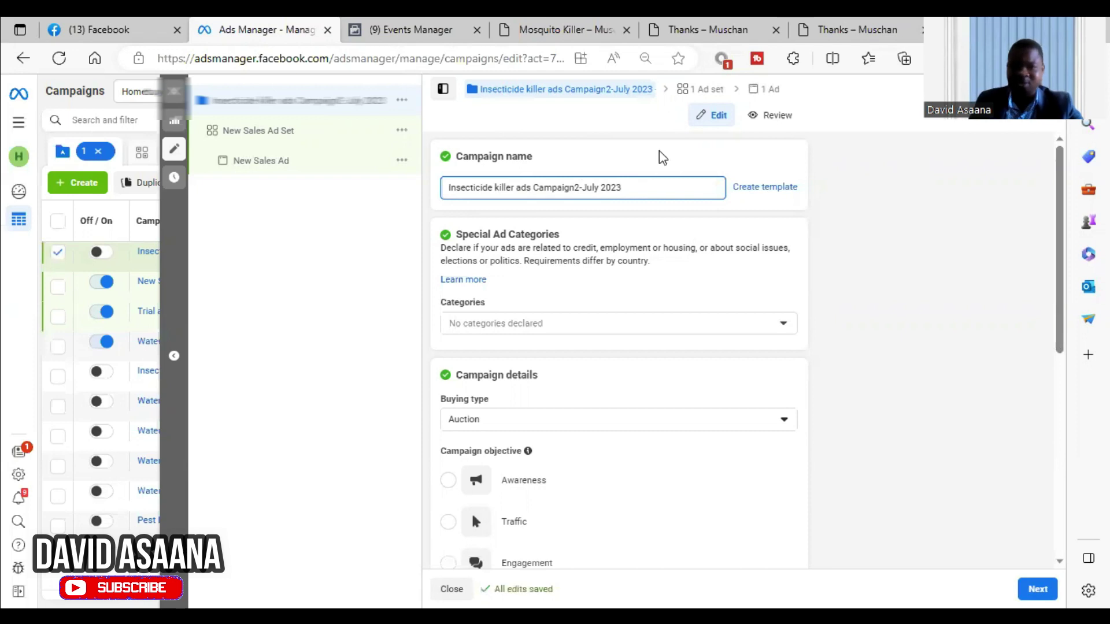
Step: Continue to the campaign's ad set and start a new custom audience with Website as its source
scroll(1001, 405, down, 7)
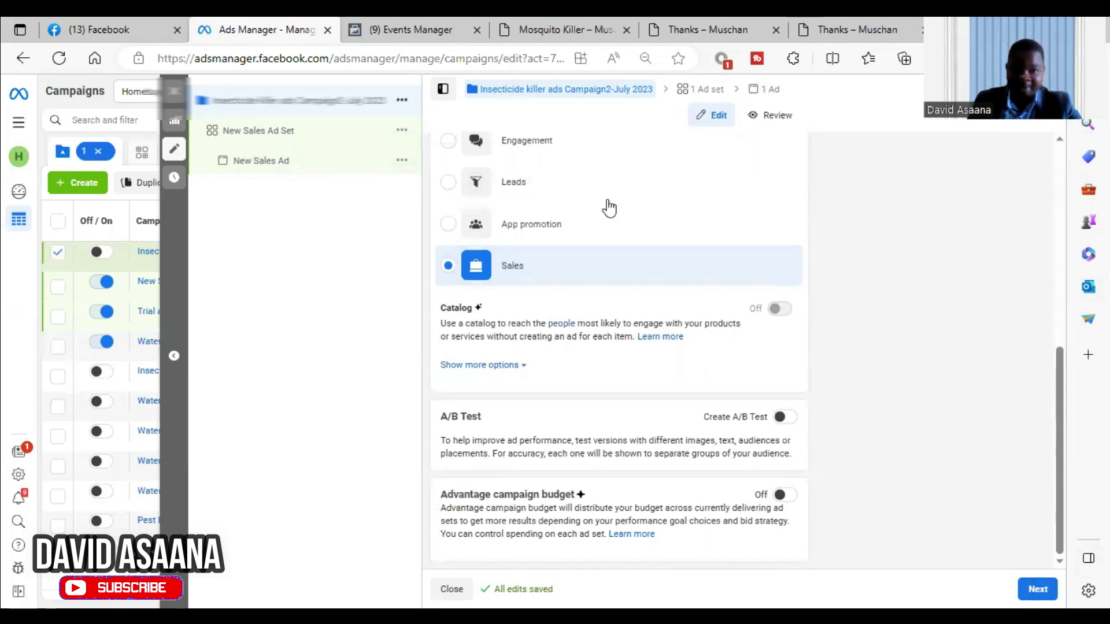
click(1038, 589)
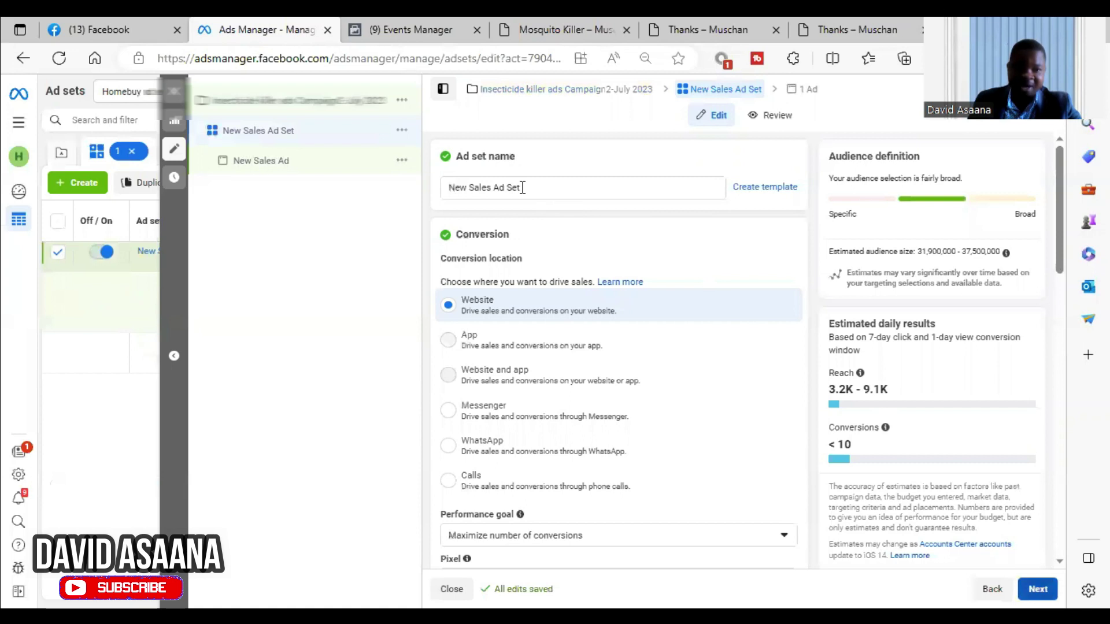
scroll(543, 202, down, 3)
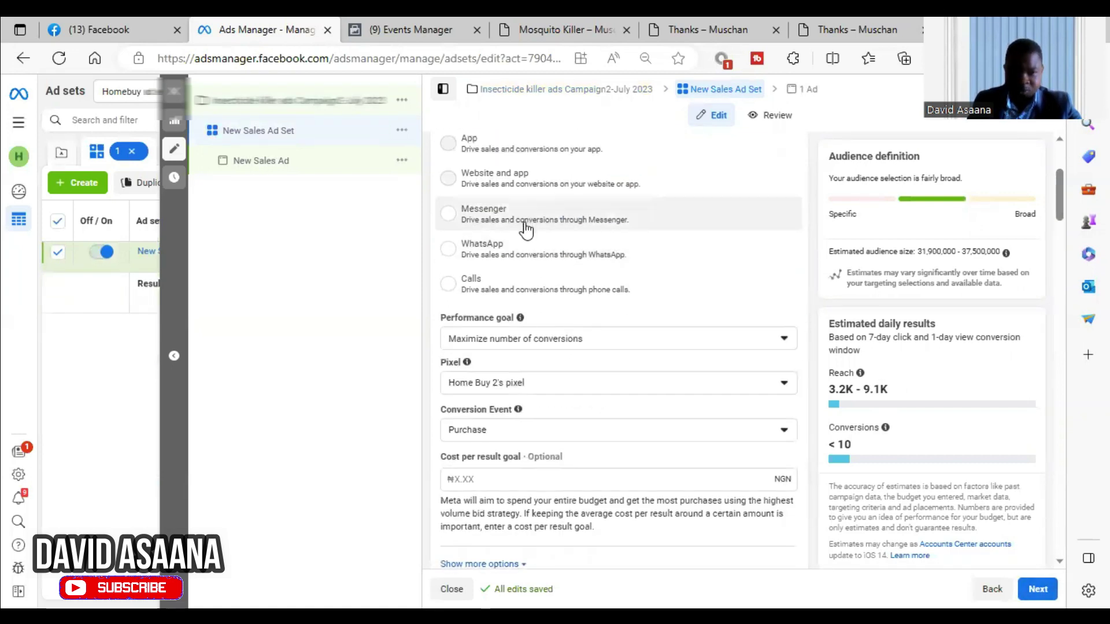
scroll(596, 243, down, 7)
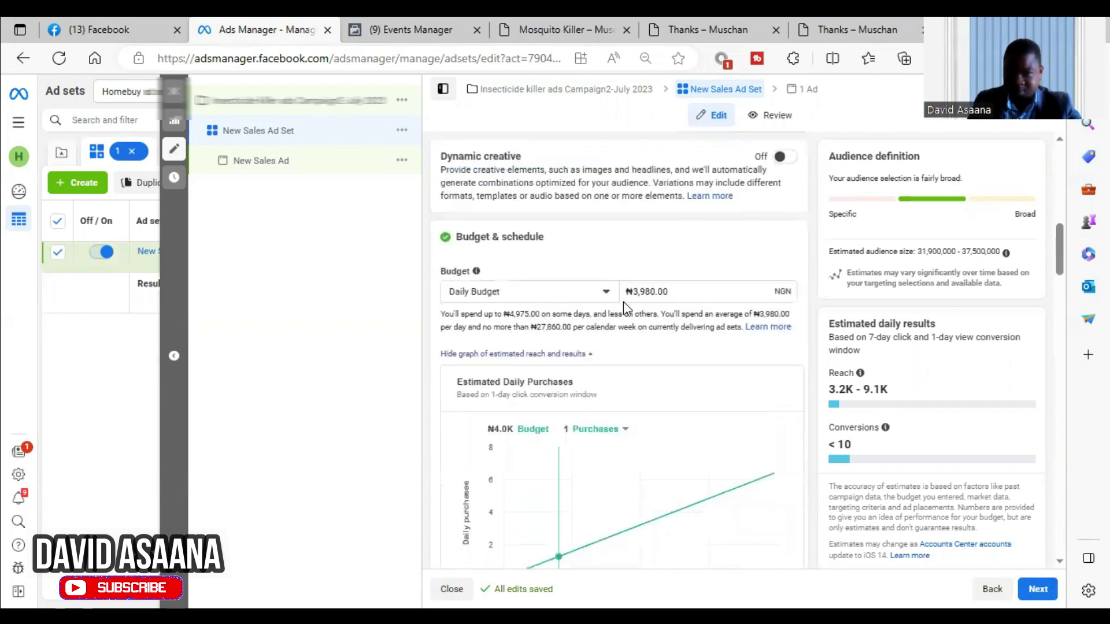
scroll(623, 300, down, 3)
scroll(642, 296, down, 10)
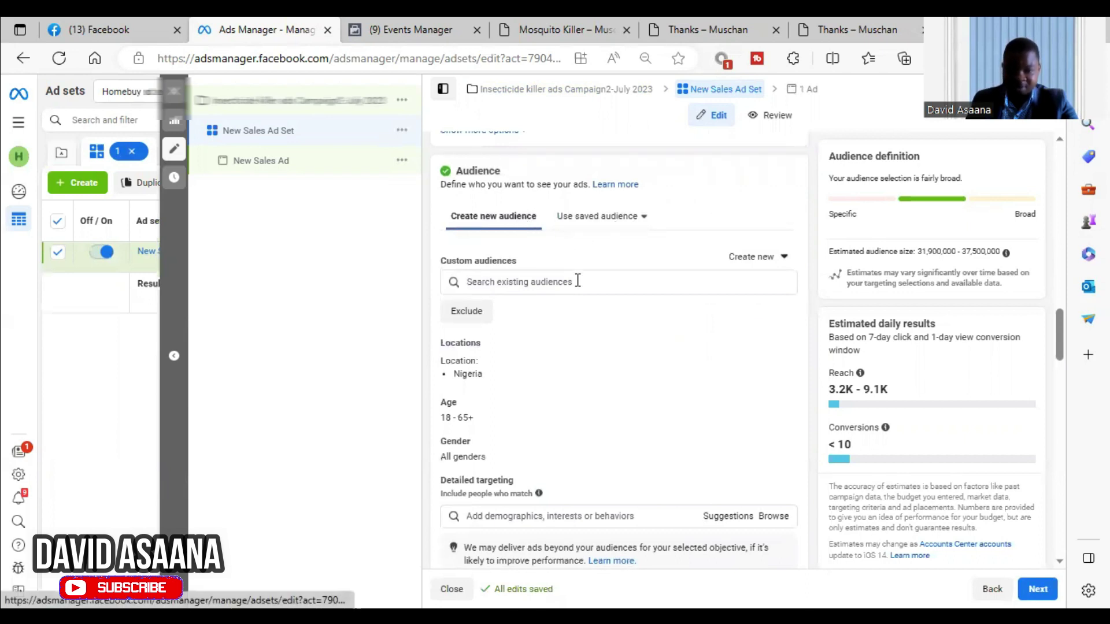
scroll(570, 283, down, 1)
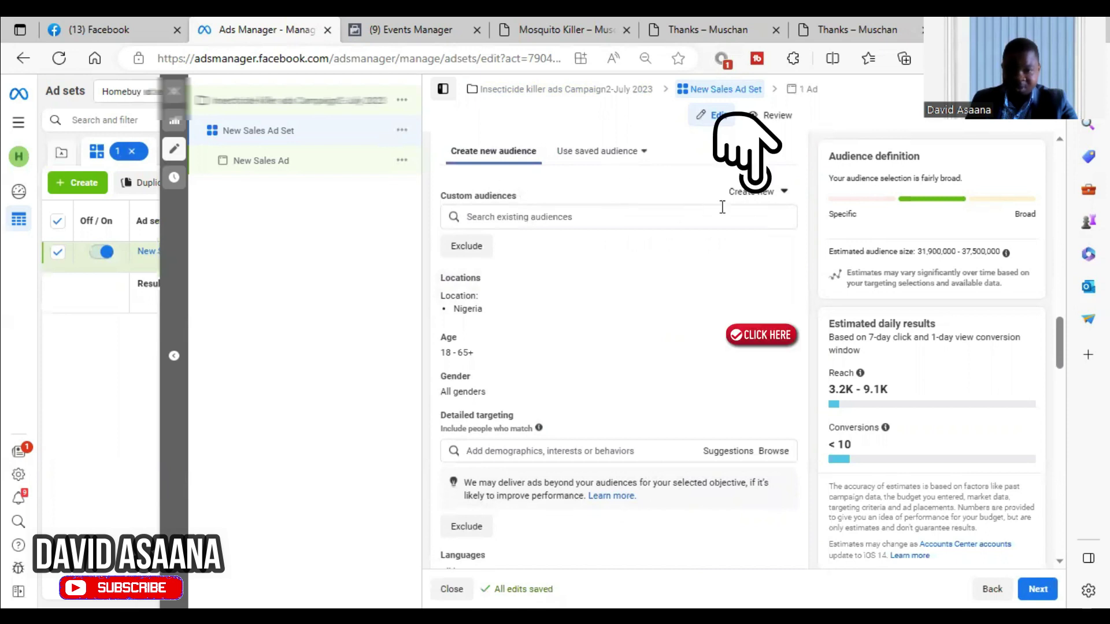
click(751, 202)
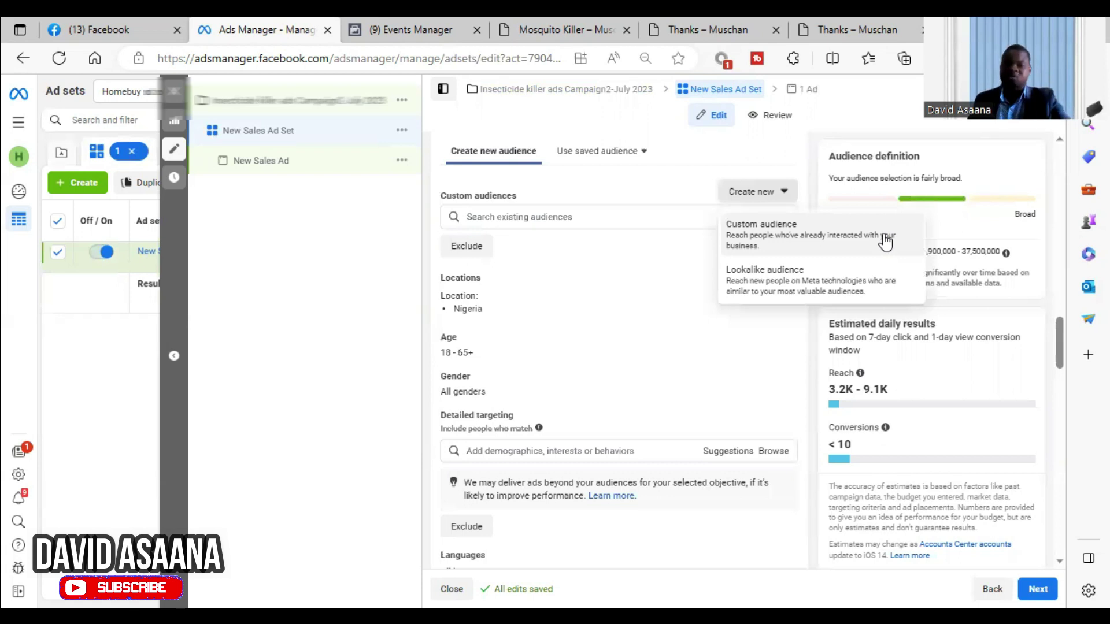
click(801, 233)
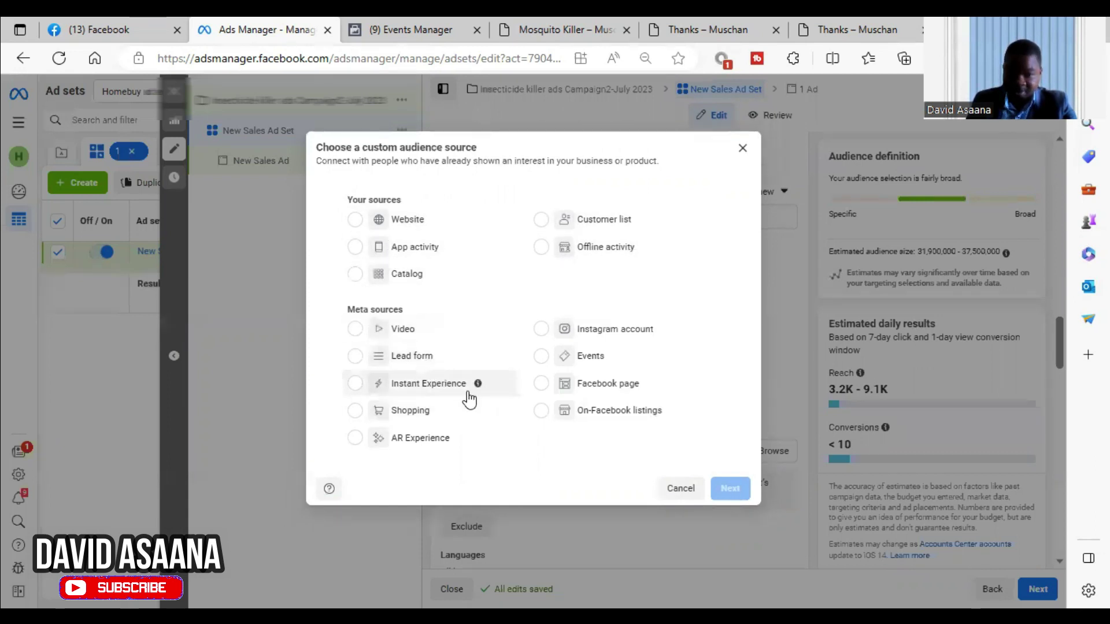
click(354, 220)
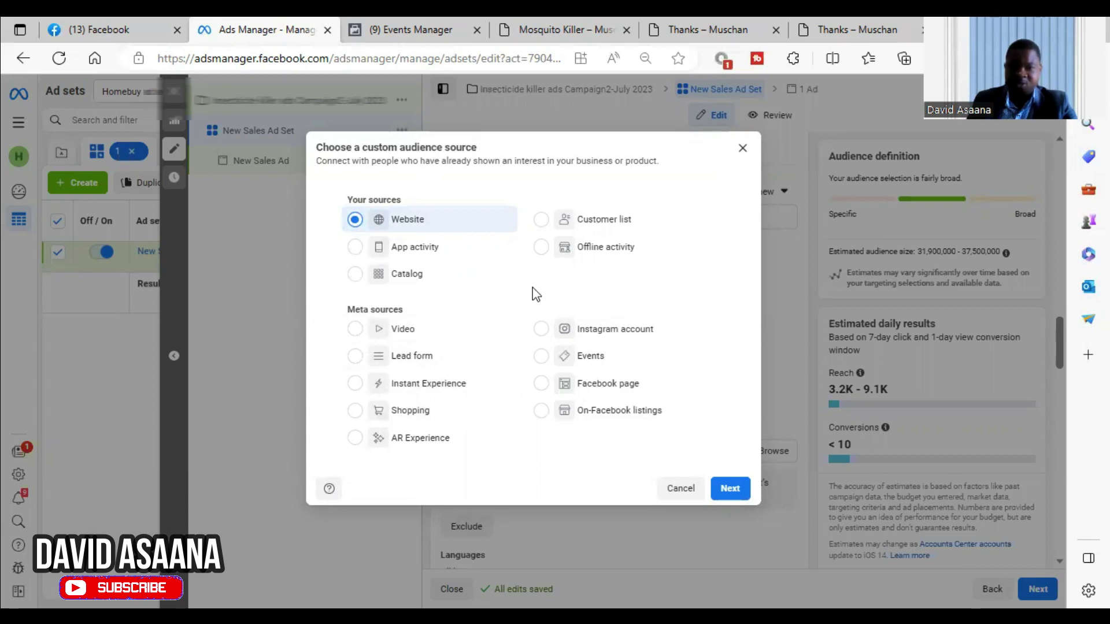
click(731, 490)
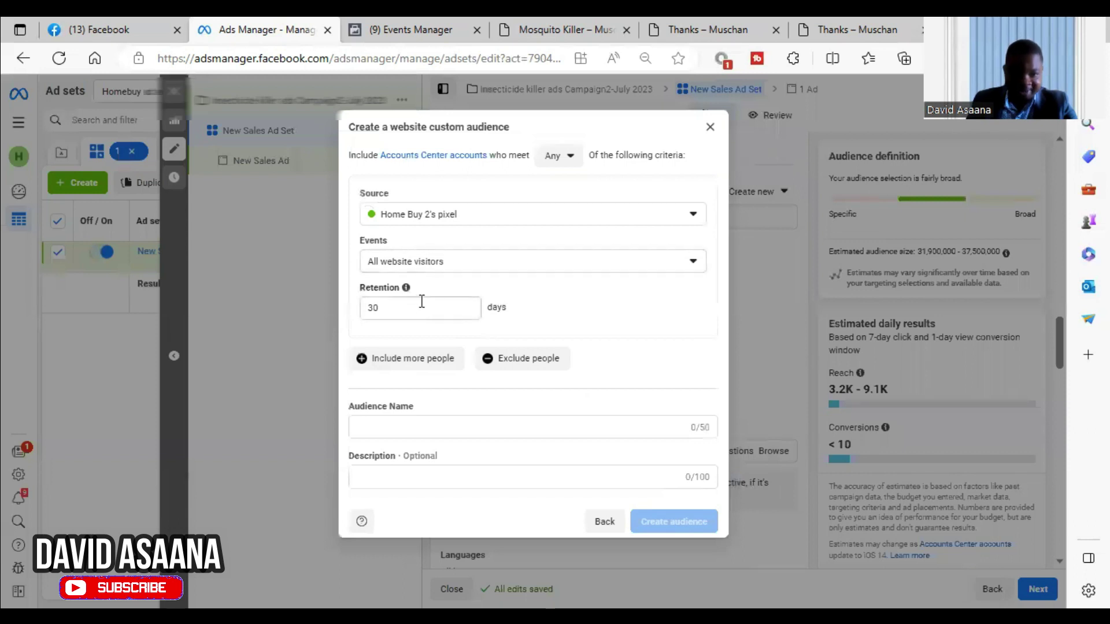
Step: Set the audience event to Visitors by time spent and look at the available percentile options
click(459, 265)
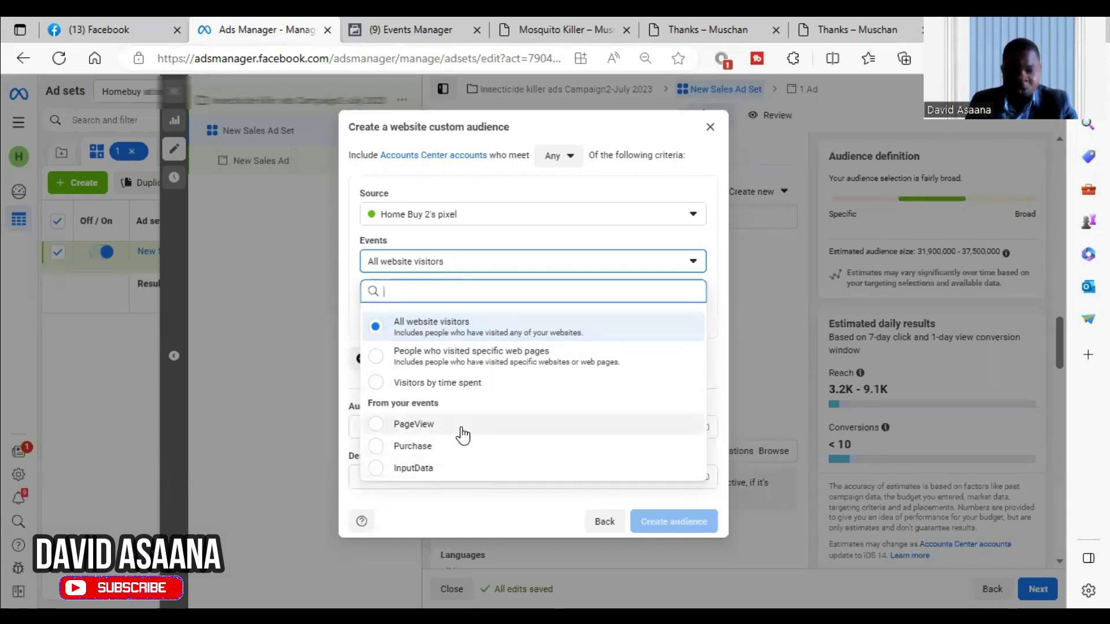
click(378, 390)
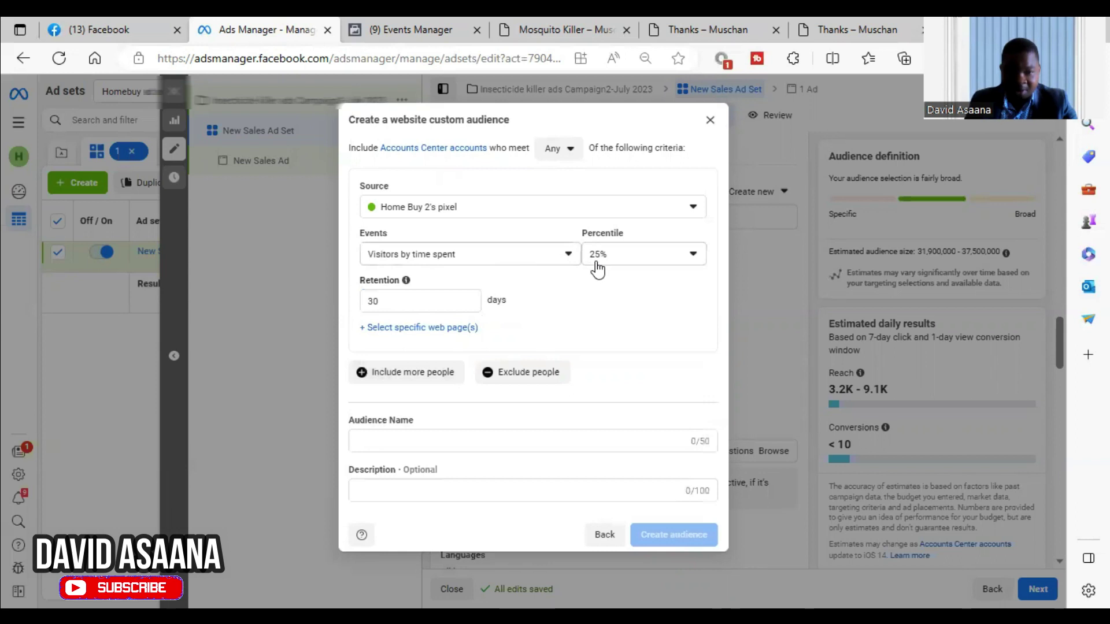
click(657, 265)
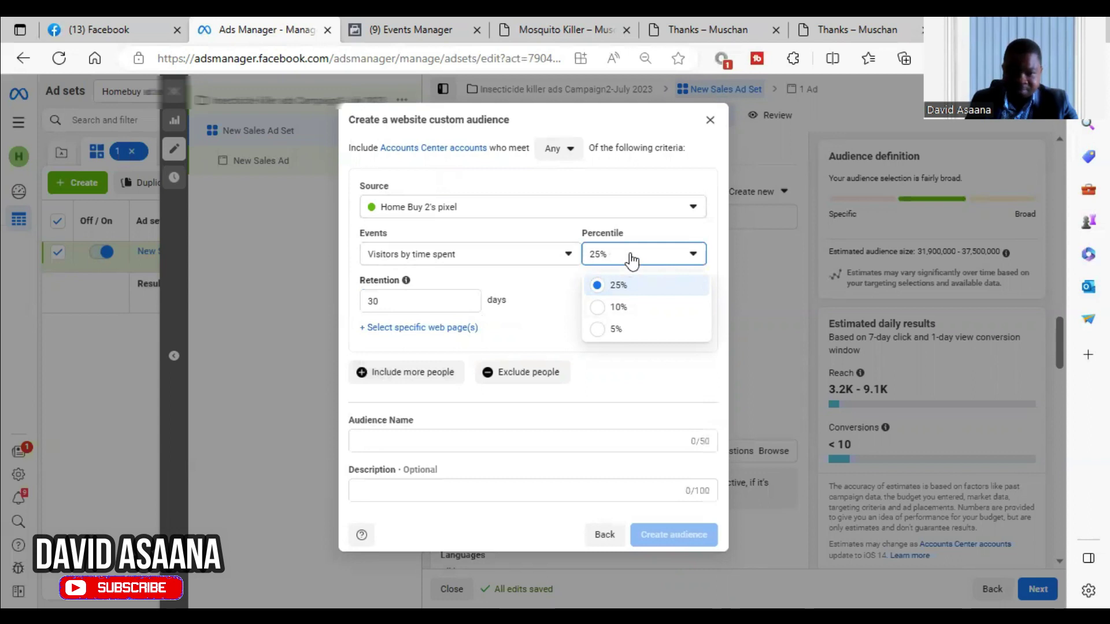
Step: Base the website audience on the PageView event, name it "Custom audience 2" and create it
click(486, 257)
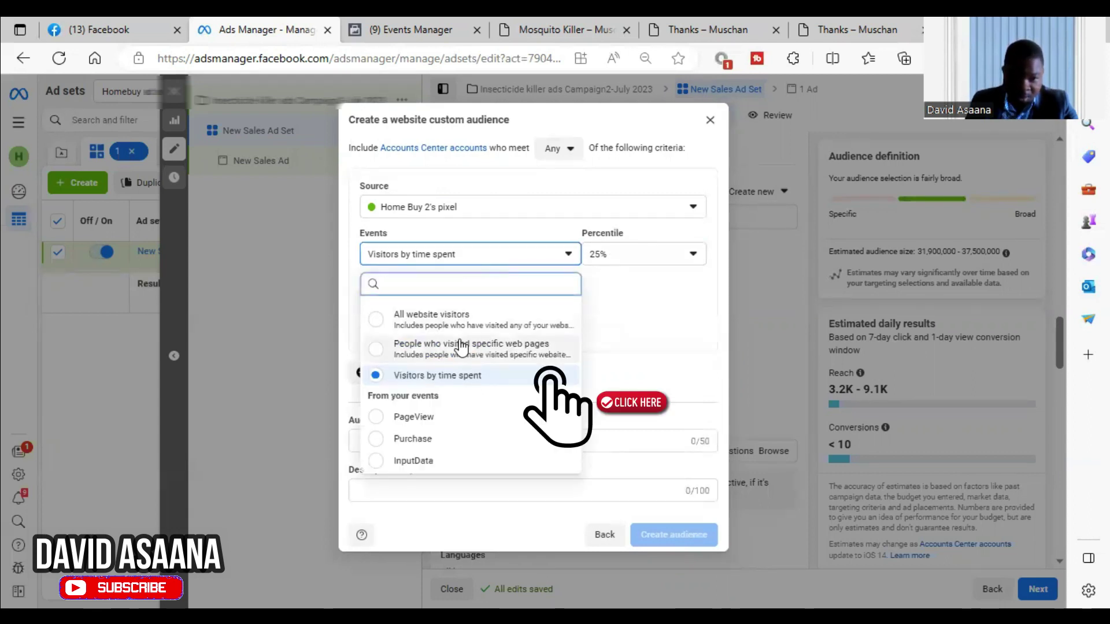
click(451, 418)
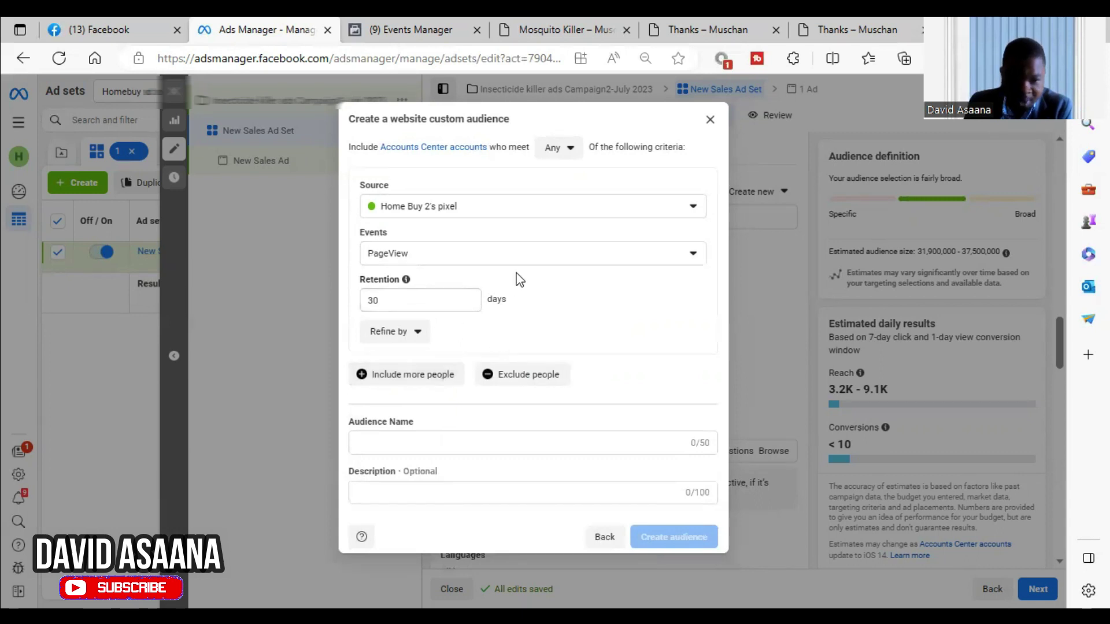
click(376, 443)
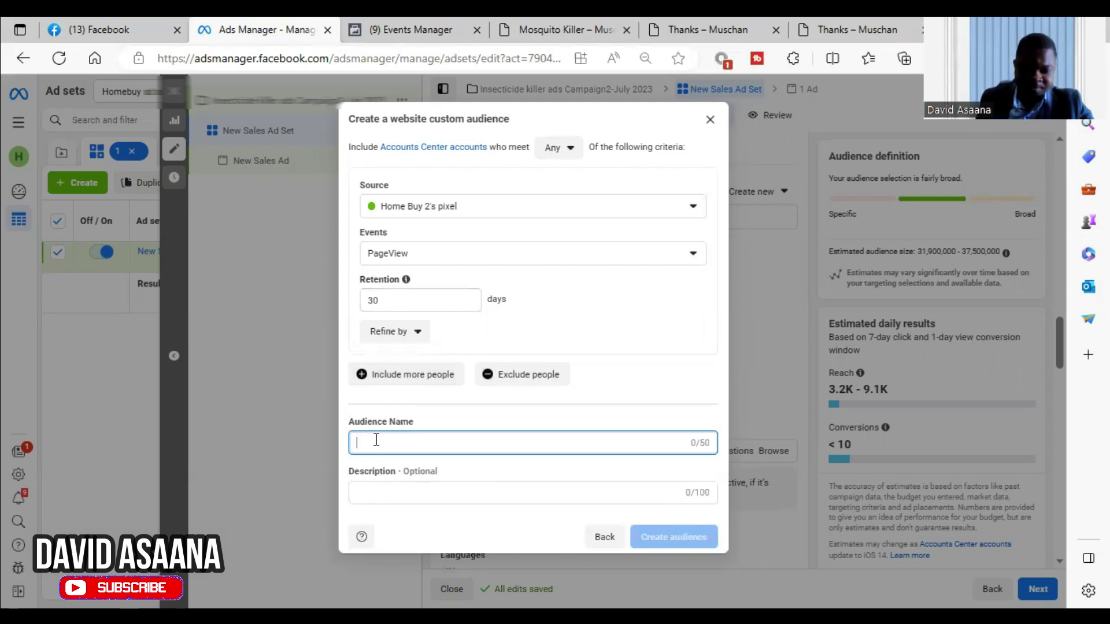
text(Custom au)
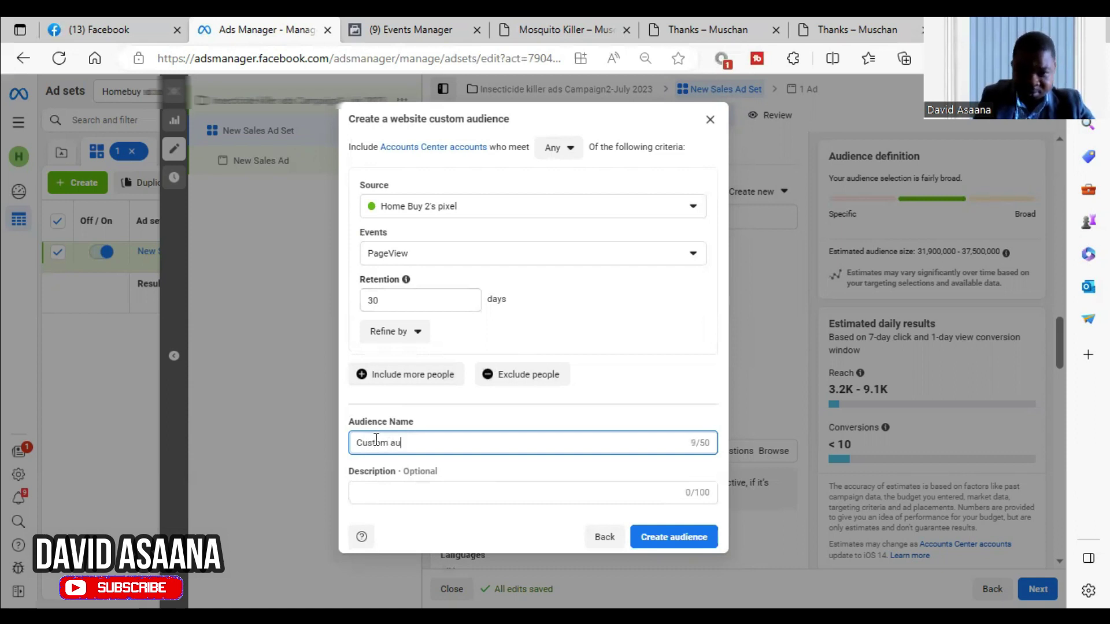
text(dince 2)
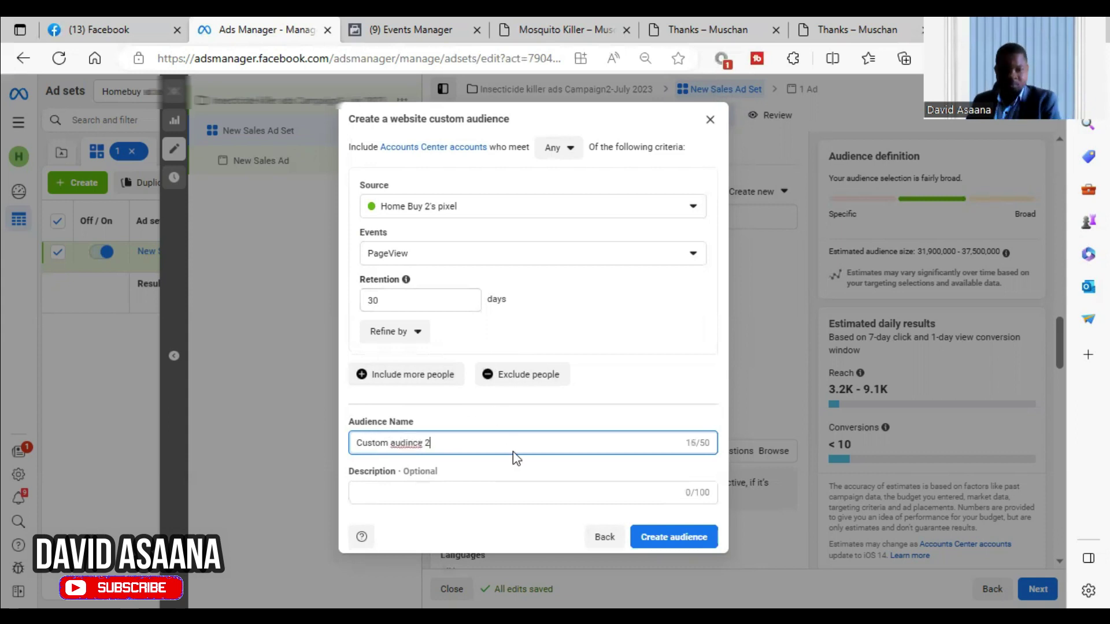
right_click(414, 443)
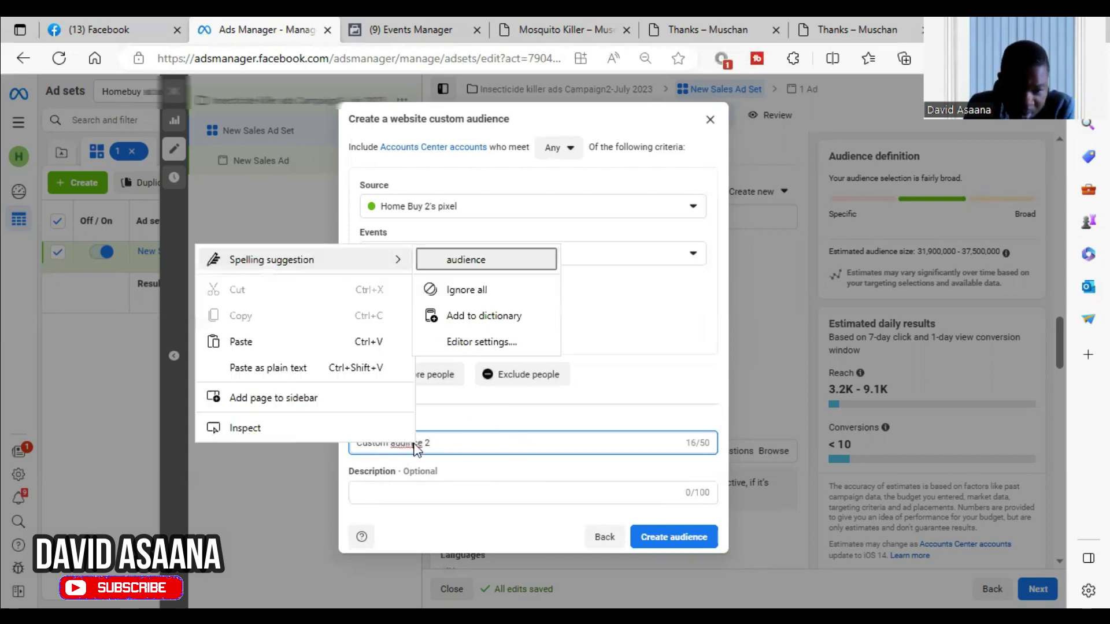
click(462, 261)
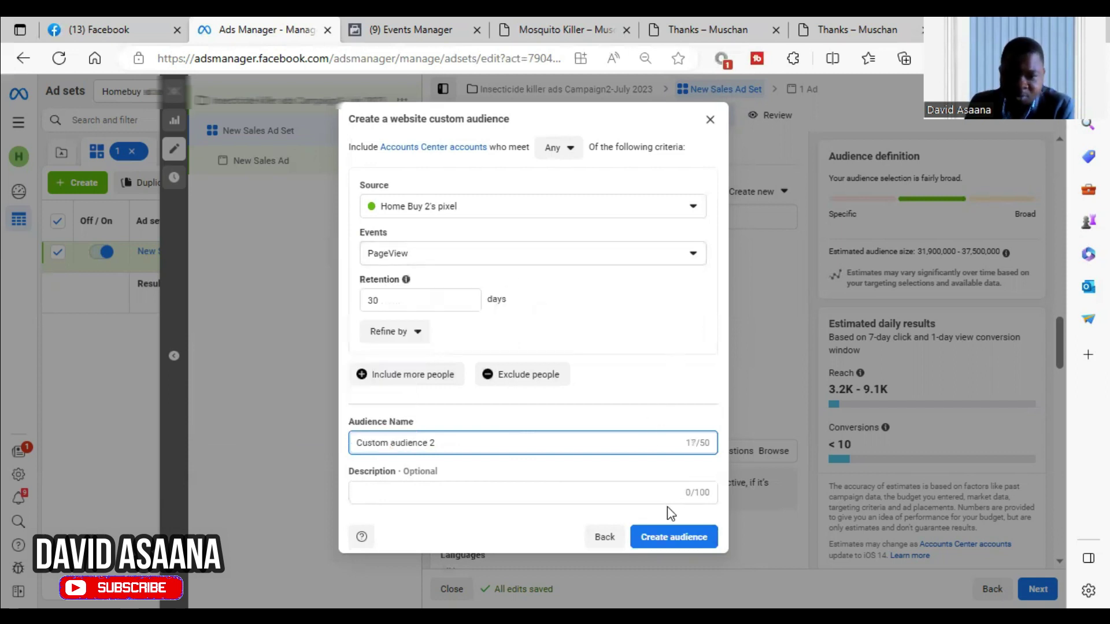
click(672, 540)
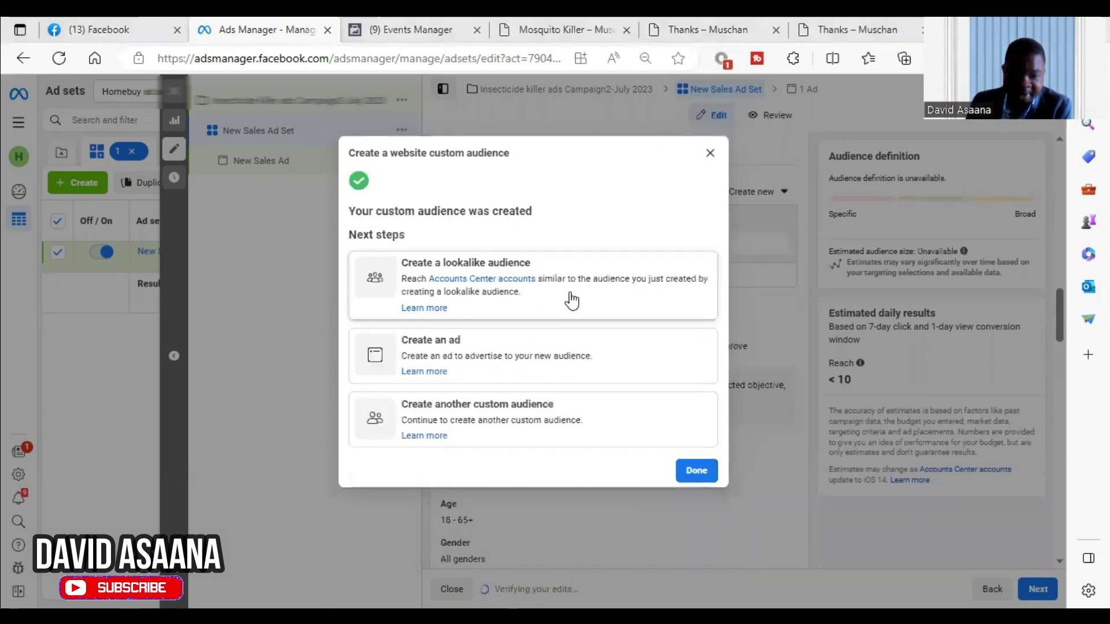
Step: Start a lookalike audience from Custom audience 2 and set its audience size to 7%
click(567, 299)
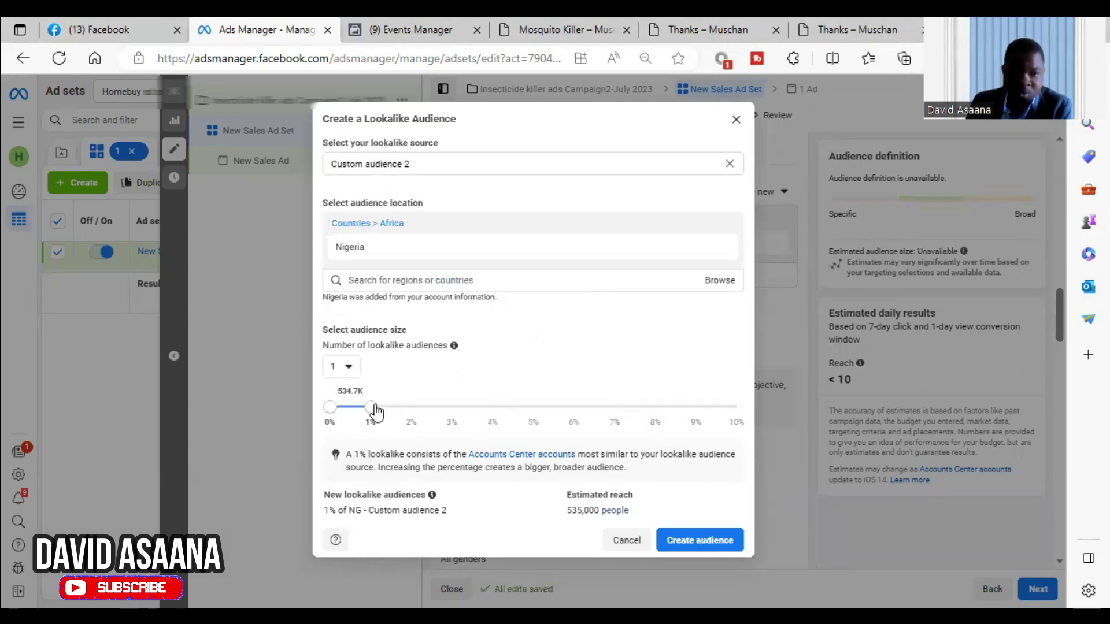
mouse_move(374, 408)
mouse_down()
mouse_move(625, 421)
mouse_move(375, 412)
mouse_up()
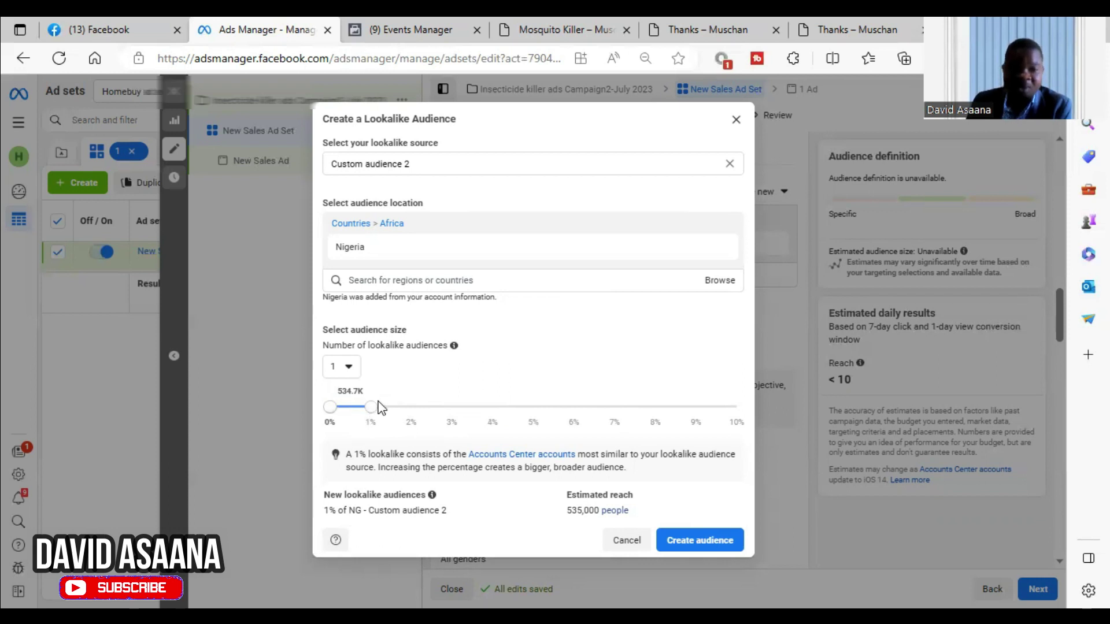
drag(379, 408, 581, 428)
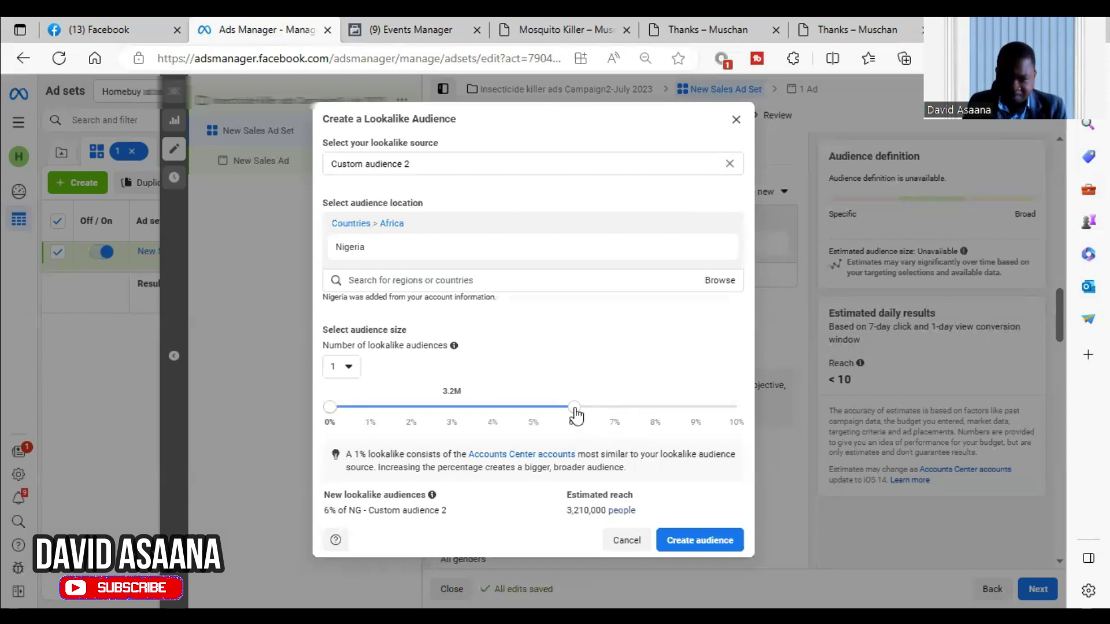
click(600, 406)
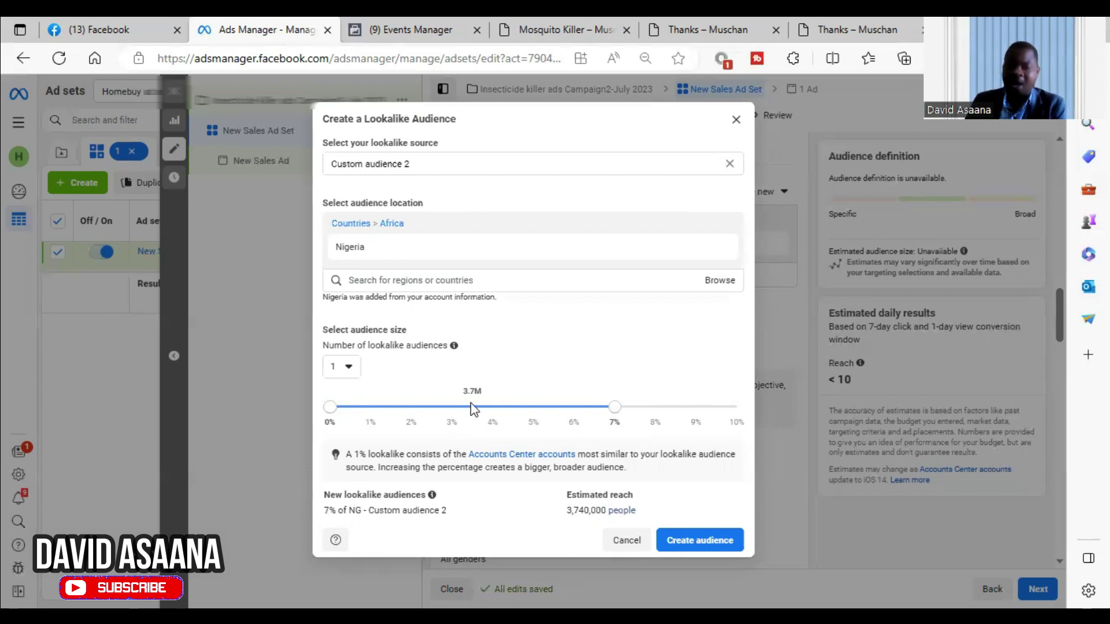
Step: Set the lookalike audience size to 8% for Nigeria and create the audience from Custom audience 2
drag(616, 409, 677, 414)
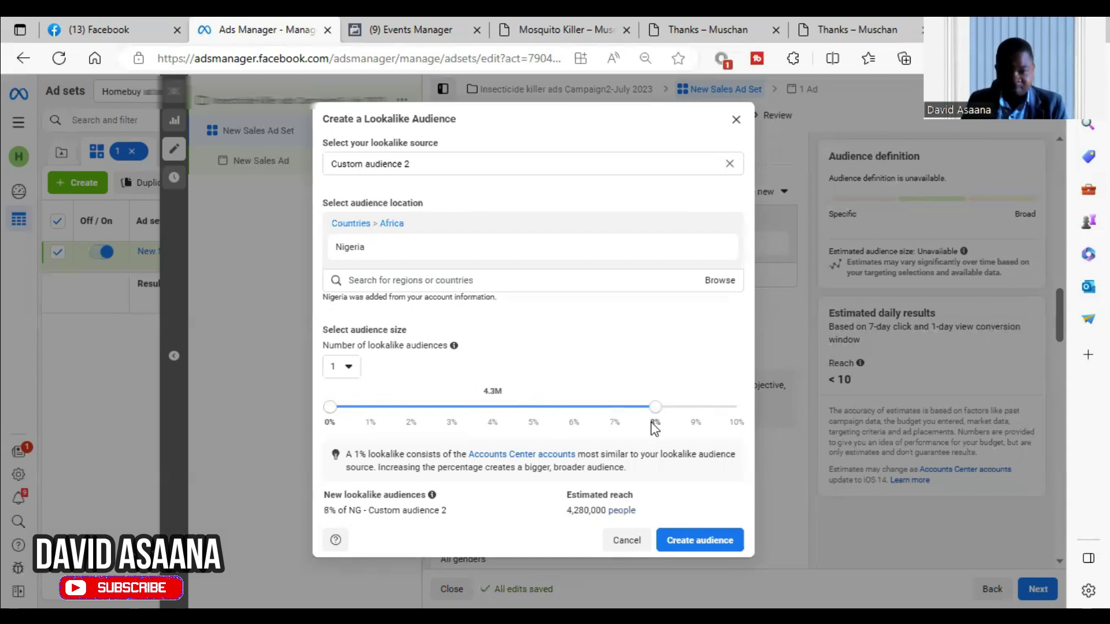
click(737, 405)
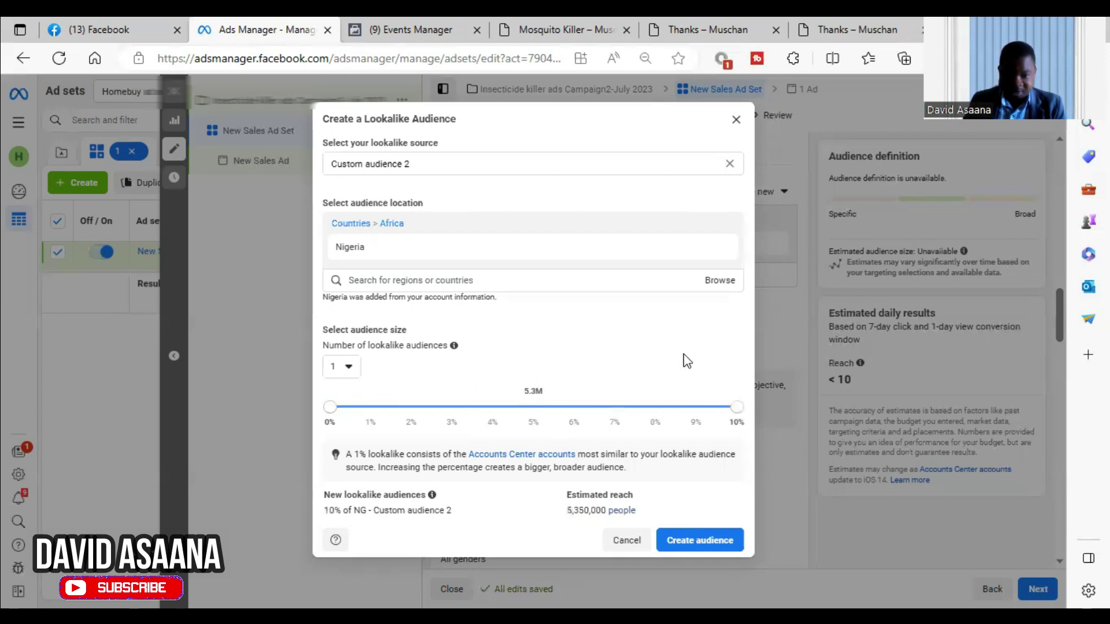
drag(736, 408, 681, 407)
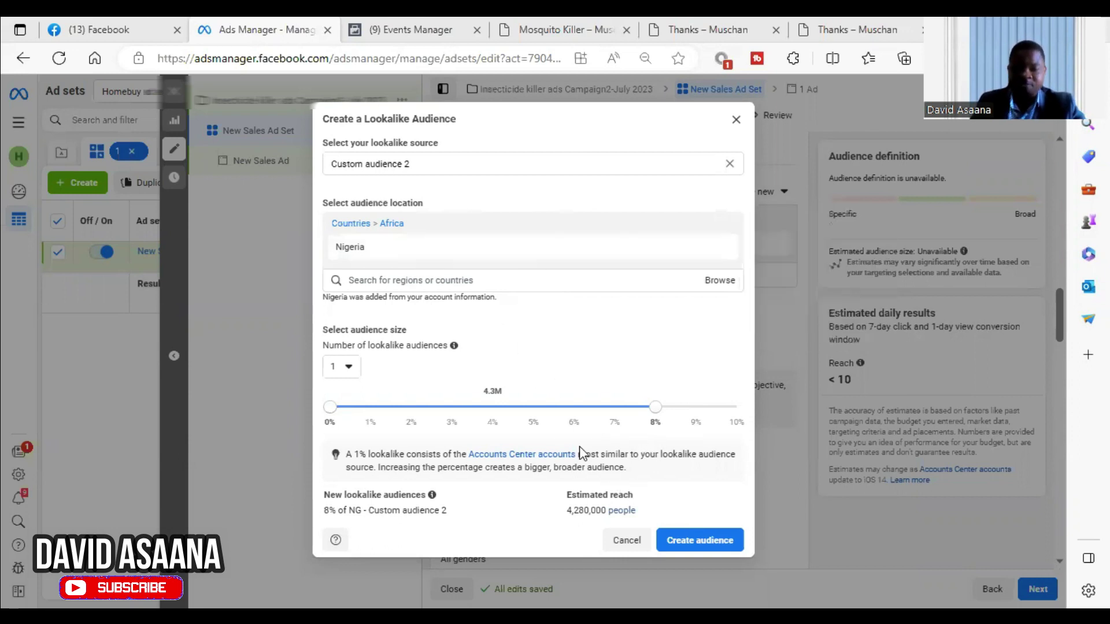
click(692, 541)
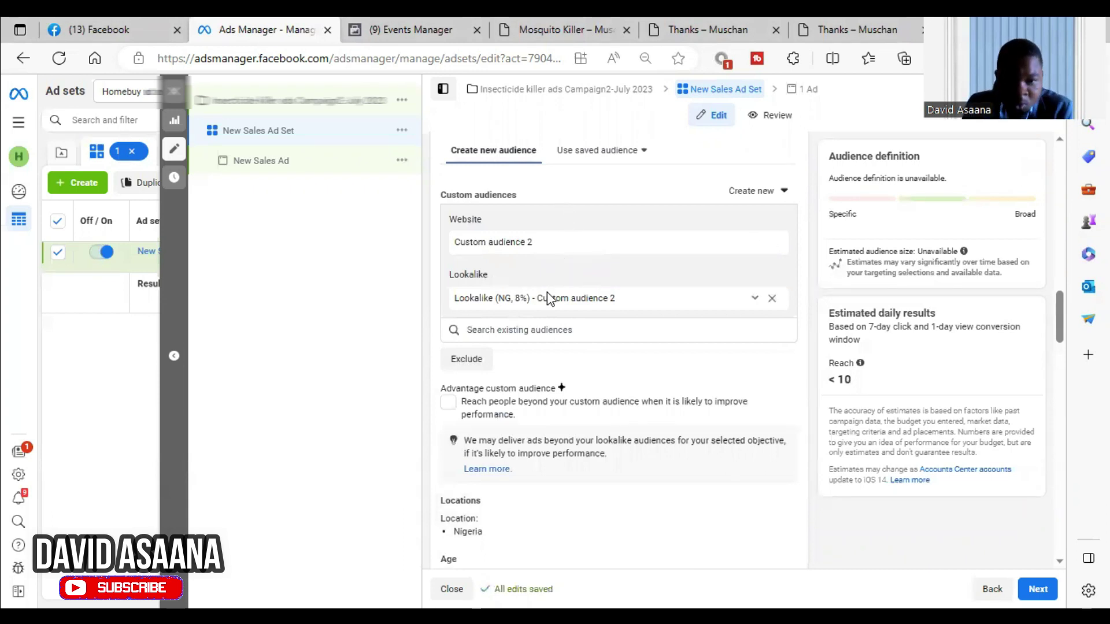
Step: Enable Advantage custom audience so the ad set can reach people beyond the custom audience
scroll(547, 296, down, 2)
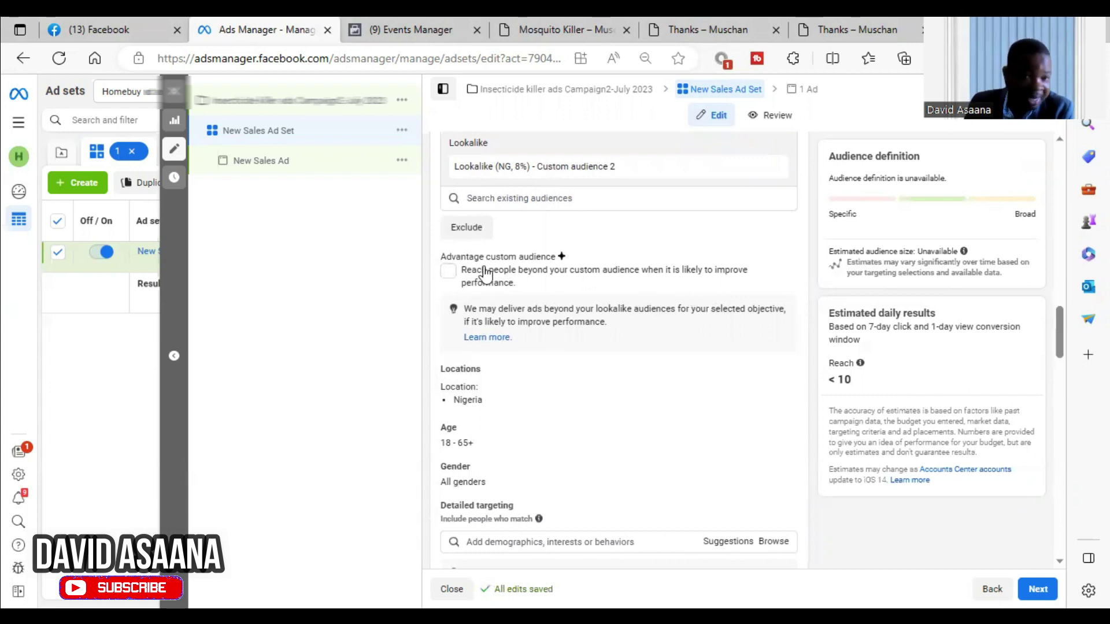
click(448, 270)
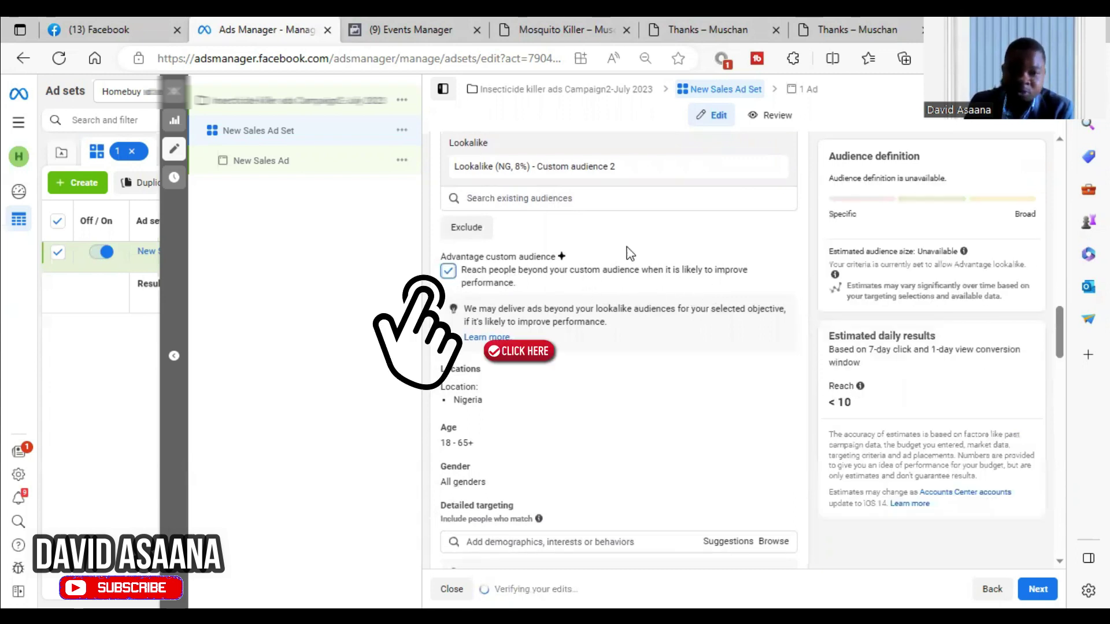
scroll(630, 254, up, 2)
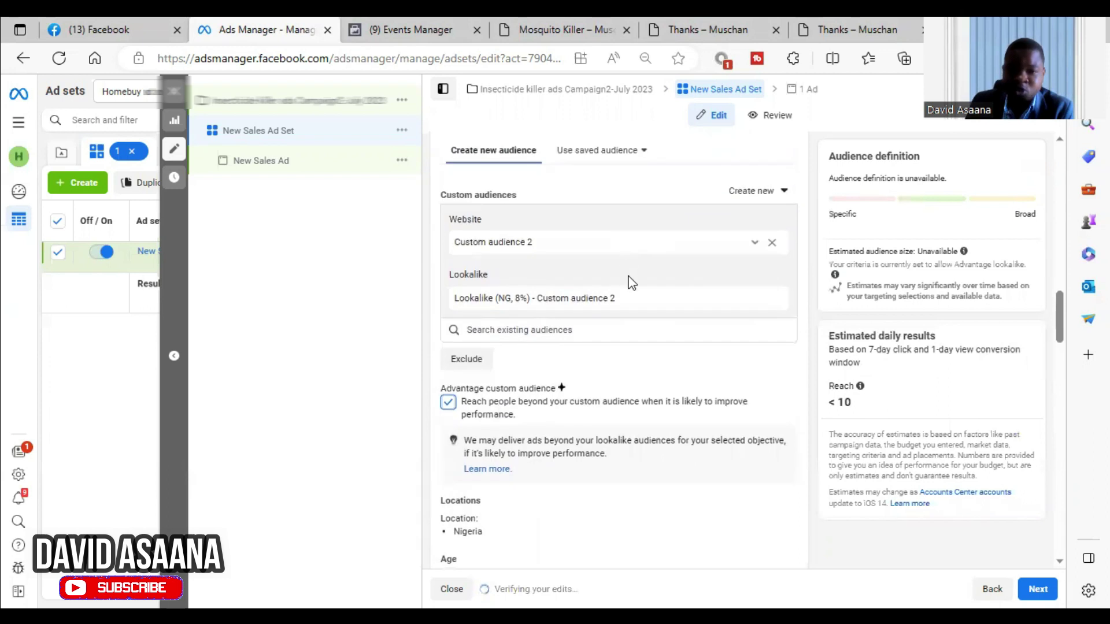
Step: Set the ad set's minimum audience age to 25
scroll(630, 282, down, 3)
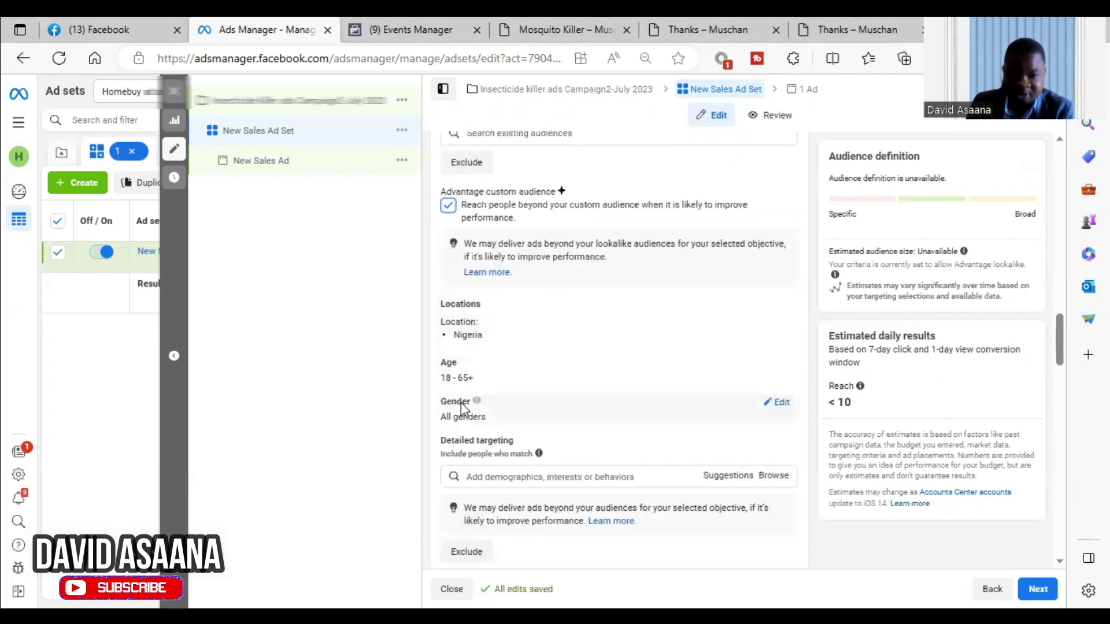
scroll(521, 278, down, 2)
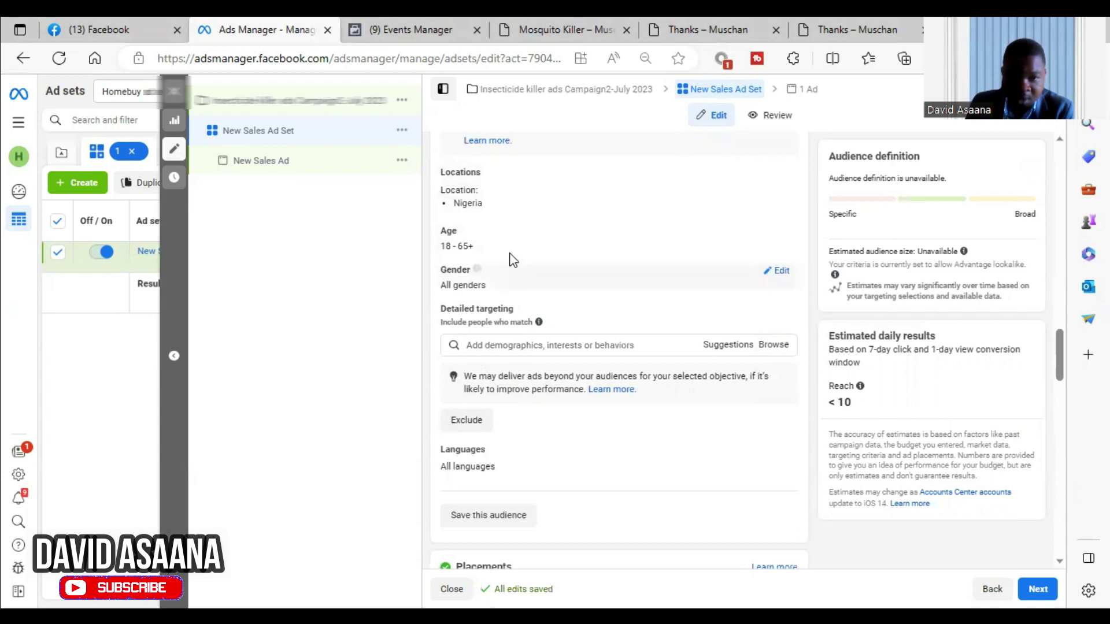
click(782, 234)
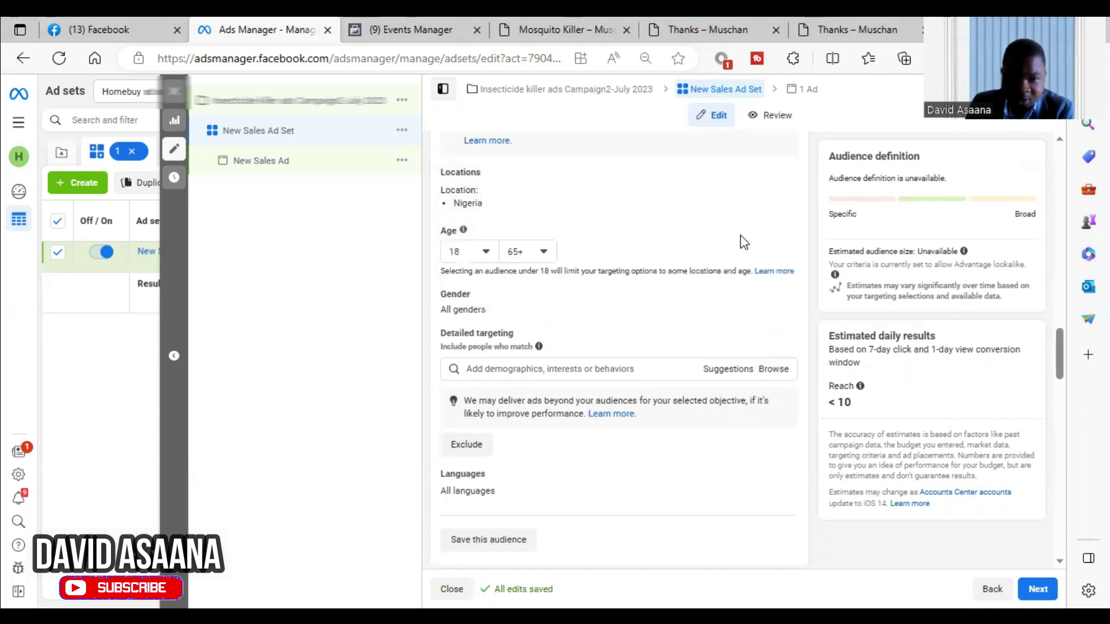
click(485, 253)
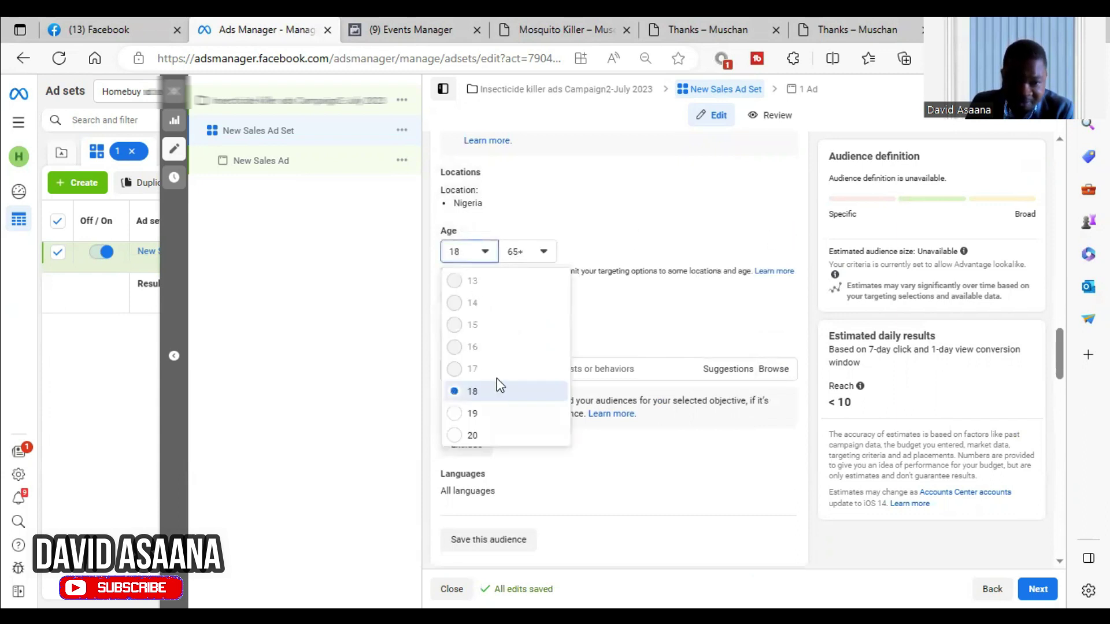
scroll(497, 382, down, 4)
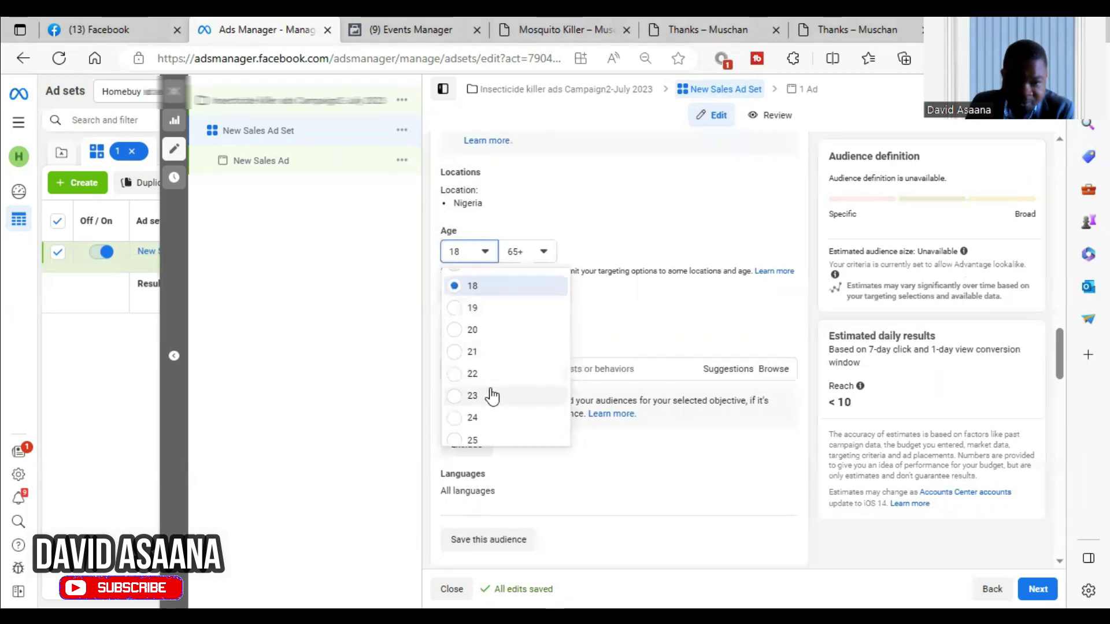
scroll(492, 397, down, 1)
click(485, 414)
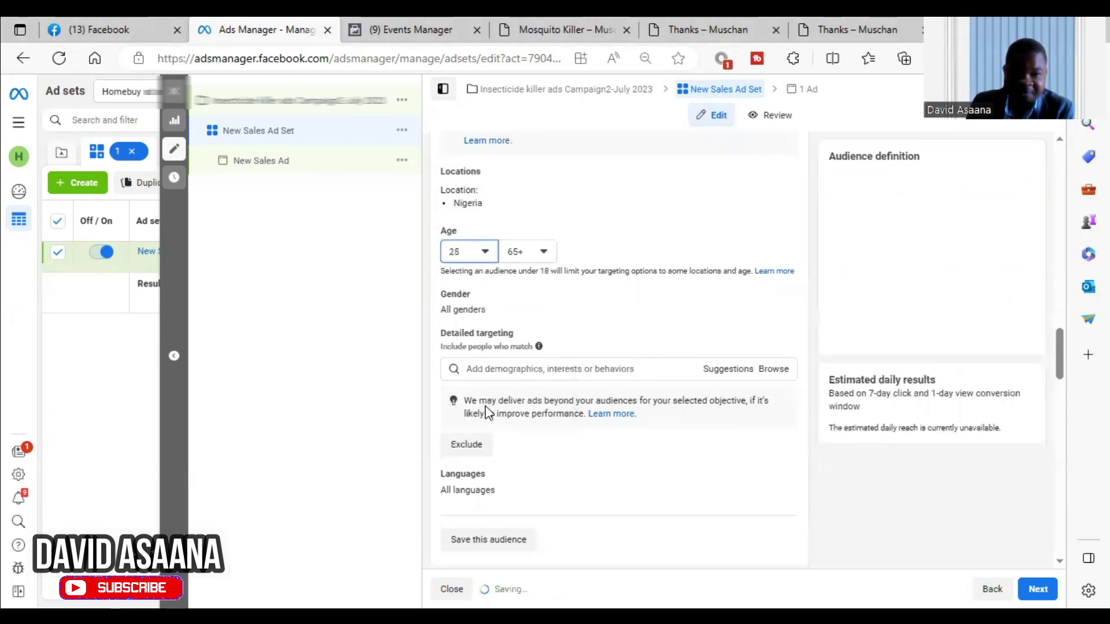
Step: Review the ad set's manual placements, then continue to the ad and publish the campaign with its ad set and ad
scroll(573, 343, down, 2)
scroll(581, 338, down, 4)
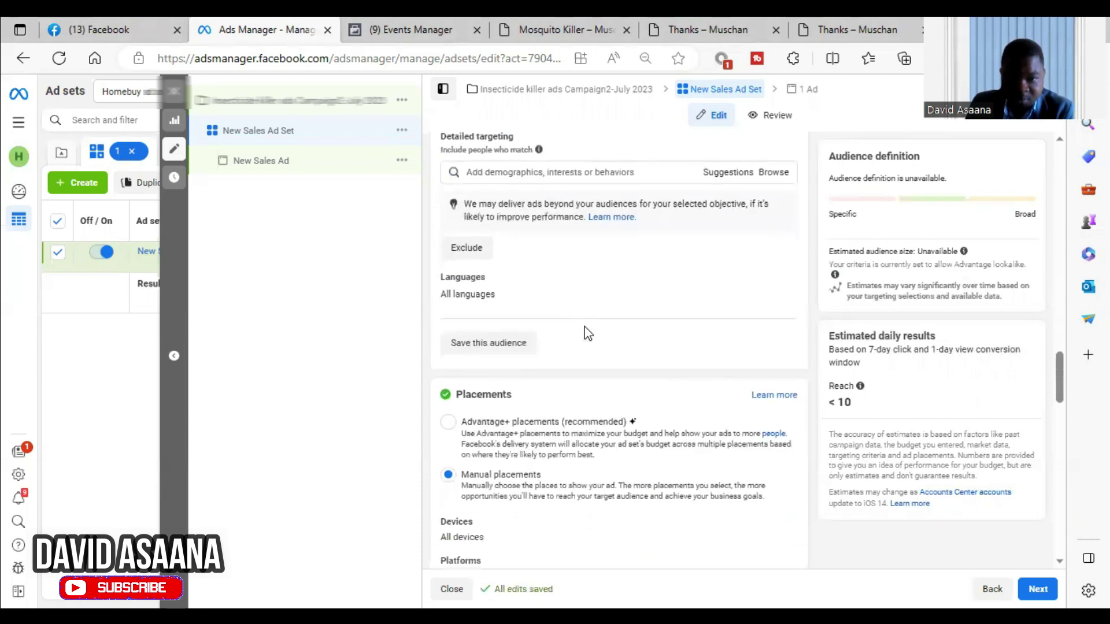
scroll(587, 333, down, 9)
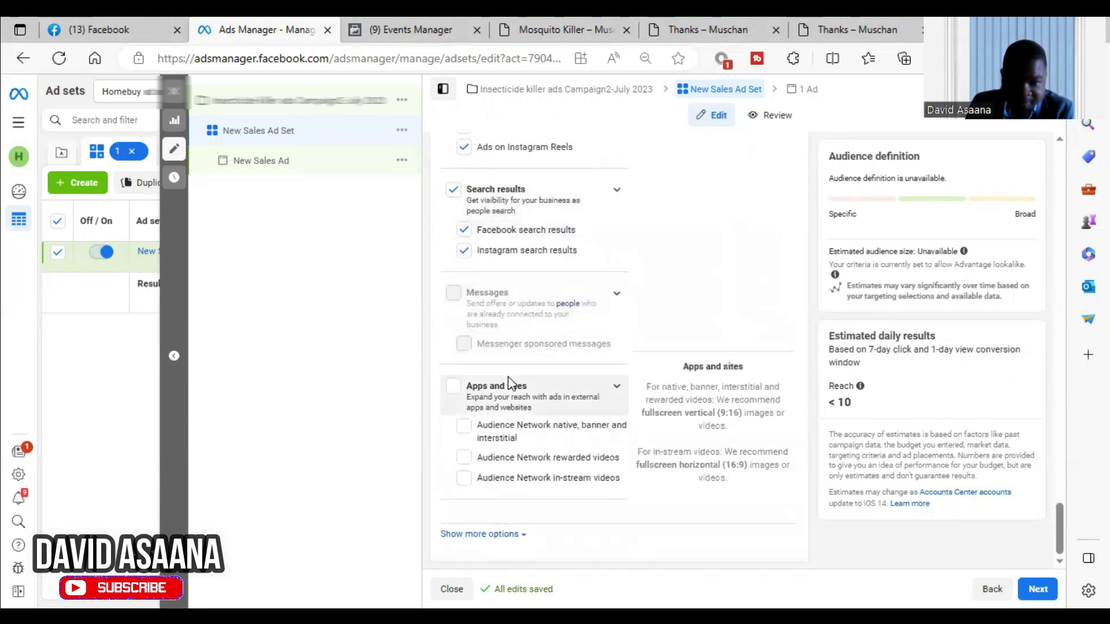
scroll(508, 322, up, 8)
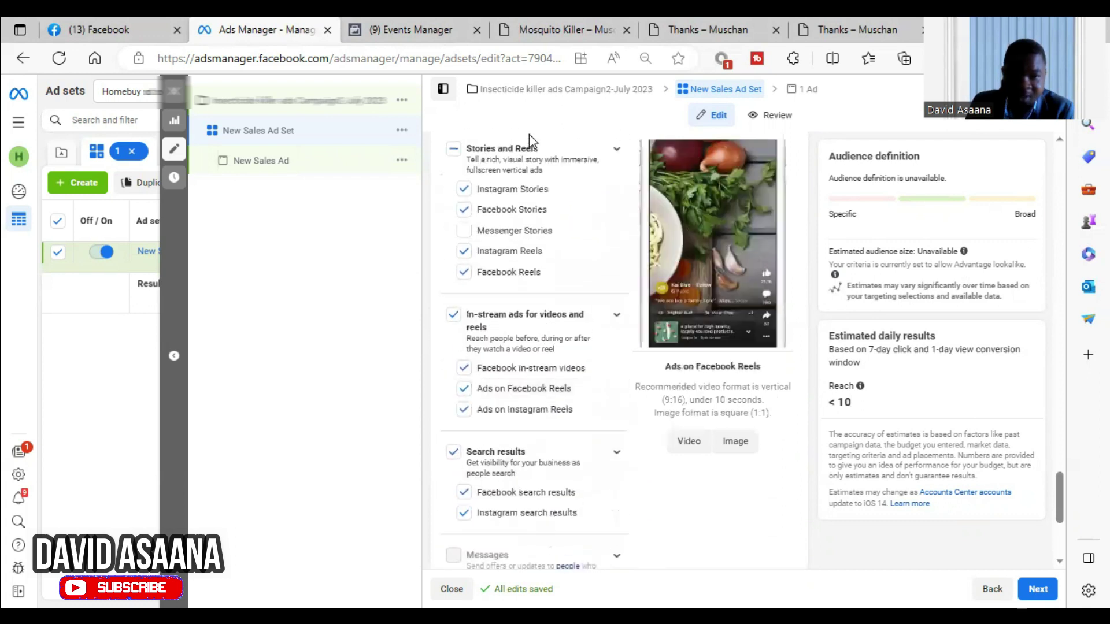
scroll(525, 260, down, 10)
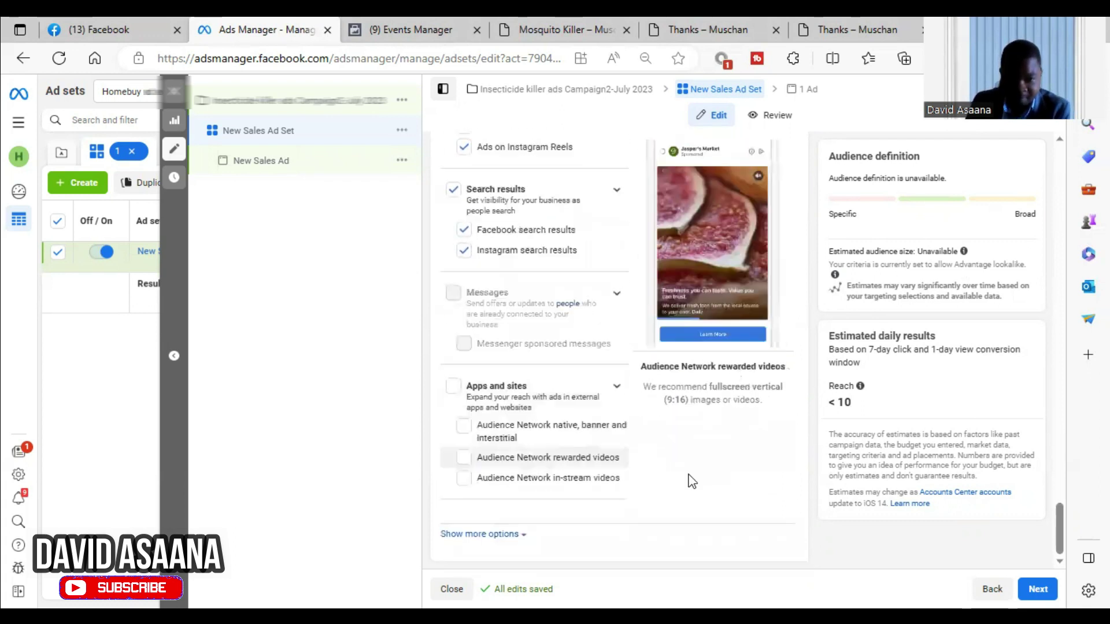
click(1038, 590)
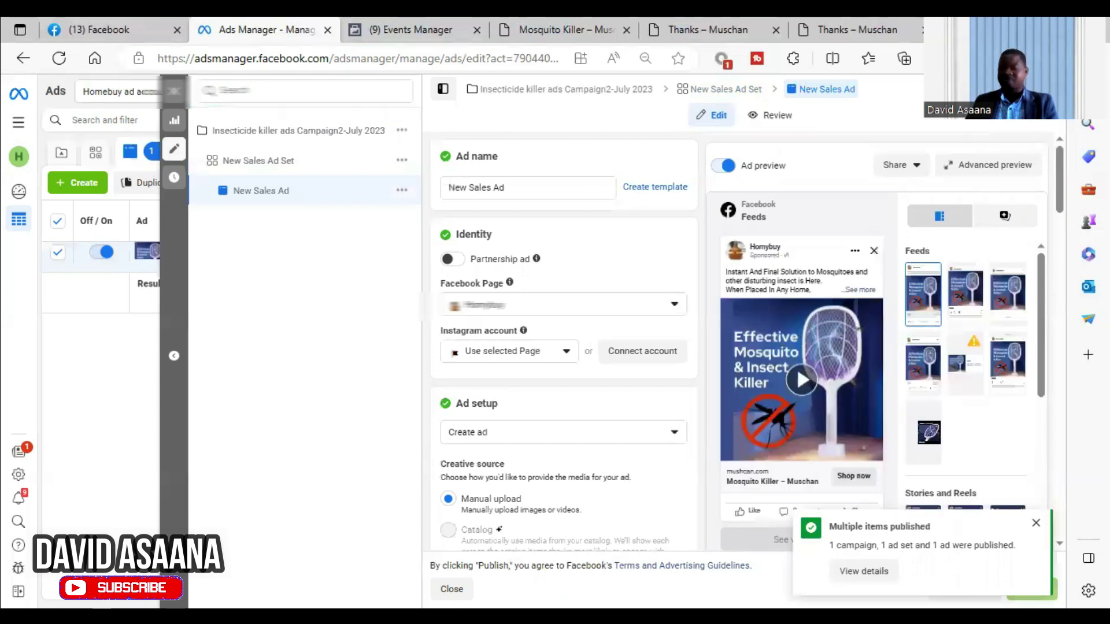
click(1036, 523)
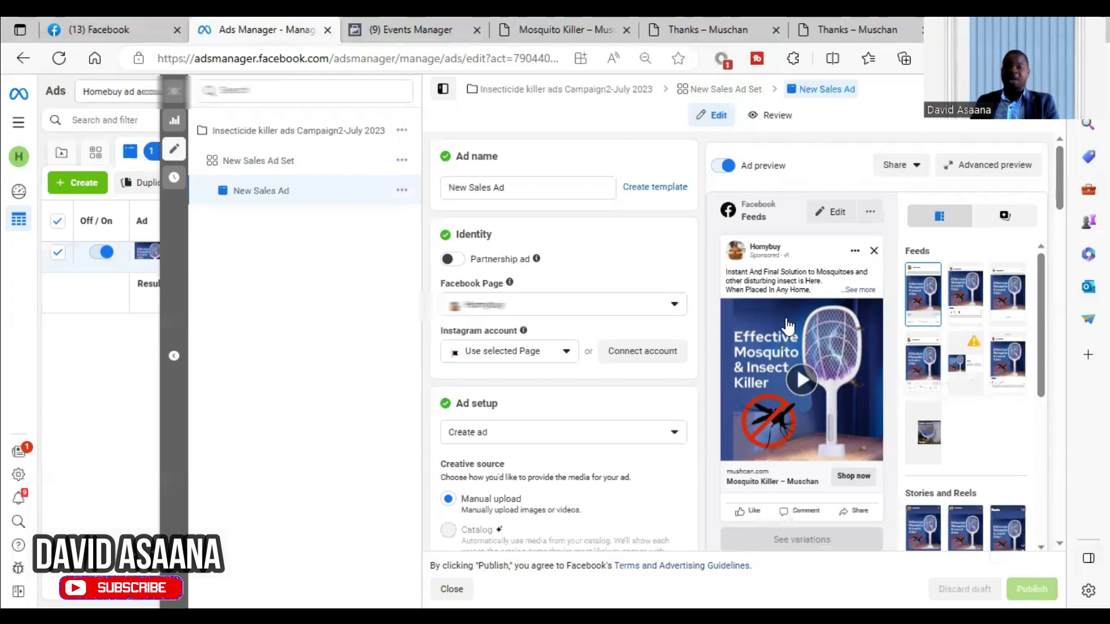